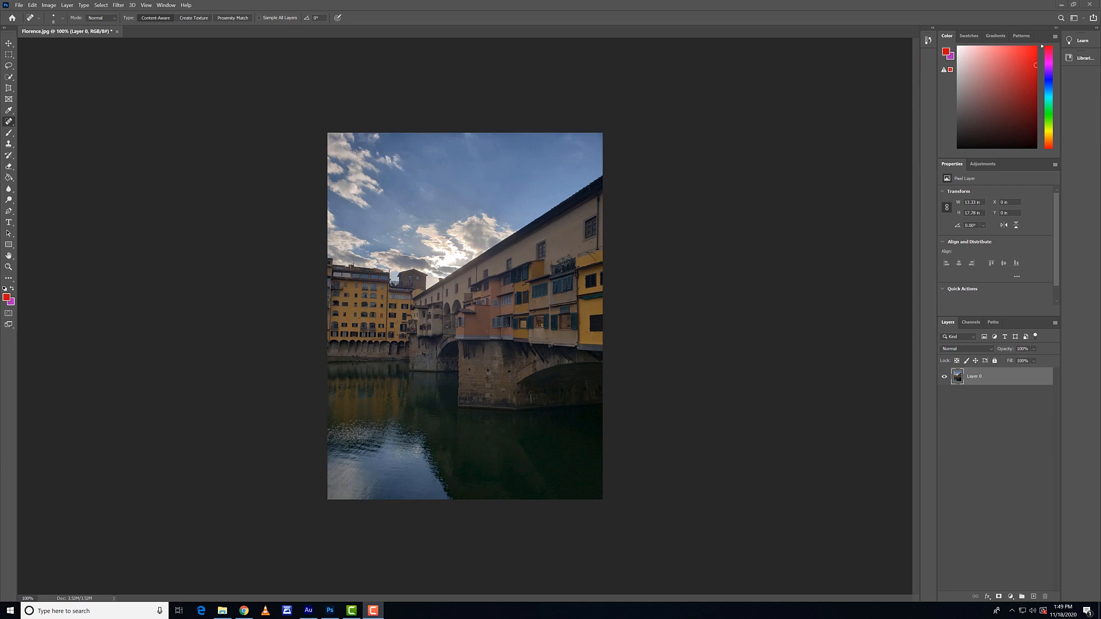
# - Select a rectangular area of about 8.4 by 11.5 in in the middle of the photo, cut it, and undo the cut
pyautogui.click(8, 56)
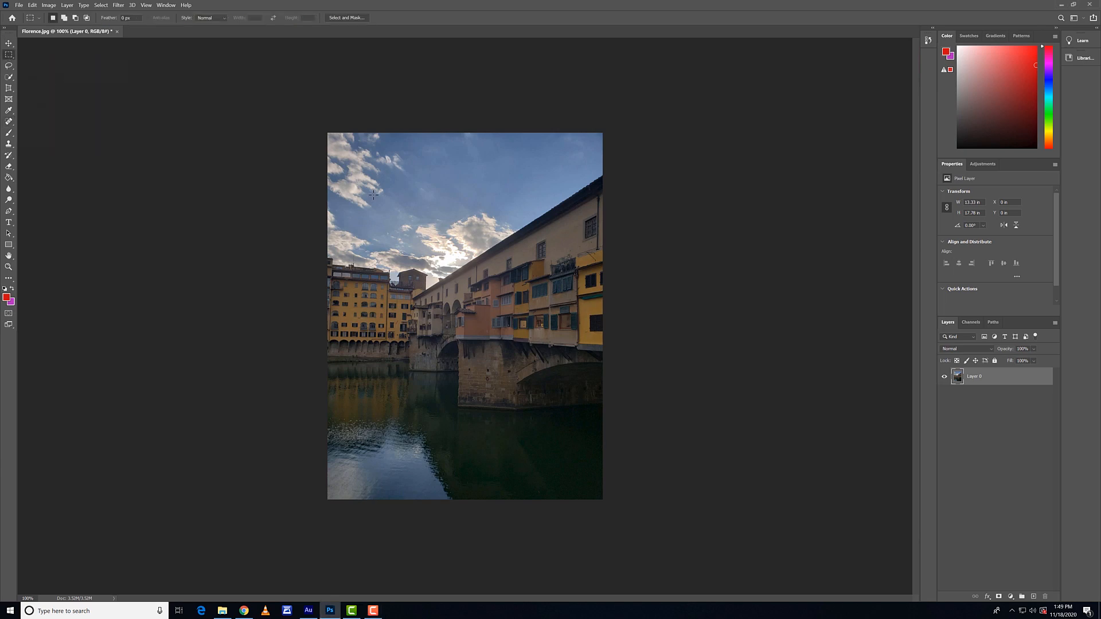
pyautogui.moveTo(373, 195); pyautogui.dragTo(547, 432)
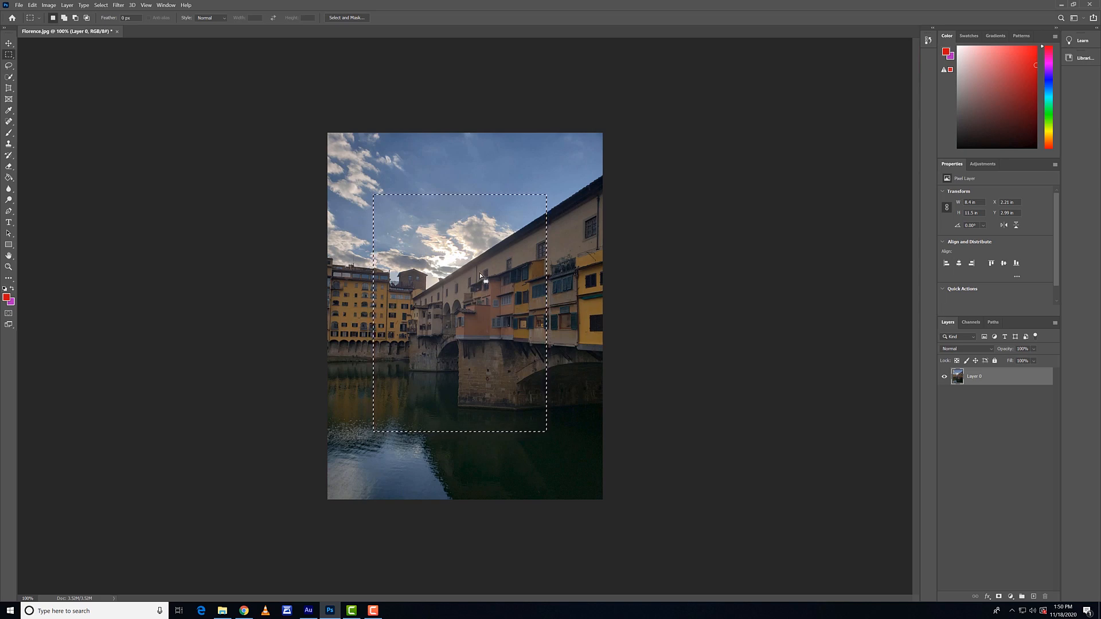
pyautogui.hotkey('ctrl', 'x')
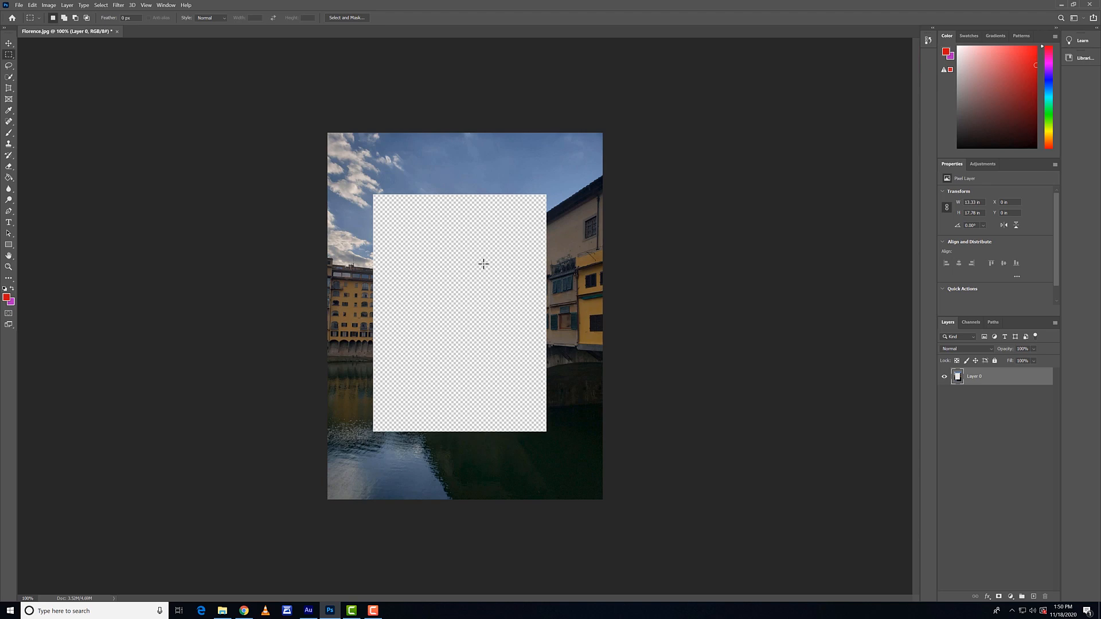
pyautogui.hotkey('ctrl', 'z')
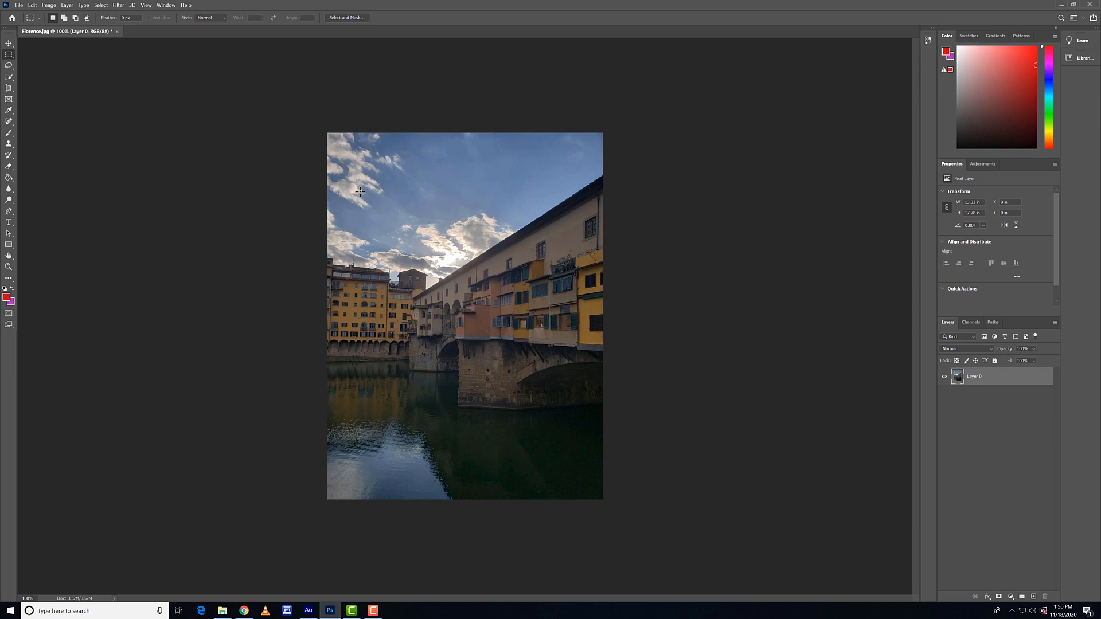
# - Copy a rectangular area of about 8.89 by 10.76 in from the photo's middle onto a new layer and move it toward the lower left
pyautogui.moveTo(368, 192); pyautogui.dragTo(552, 414)
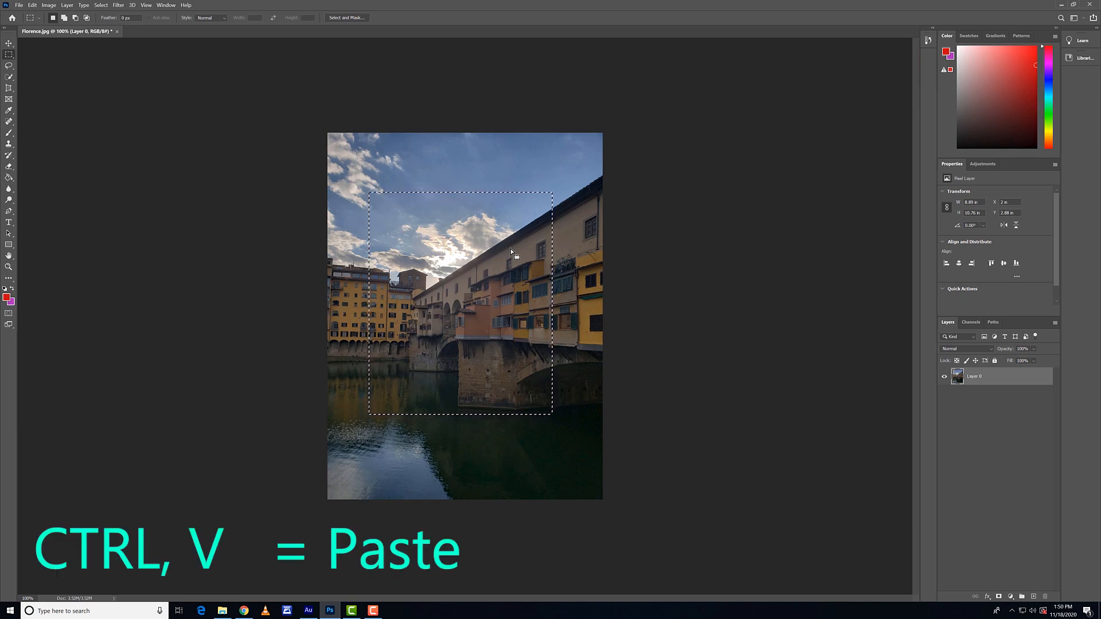
pyautogui.hotkey('ctrl', 'v')
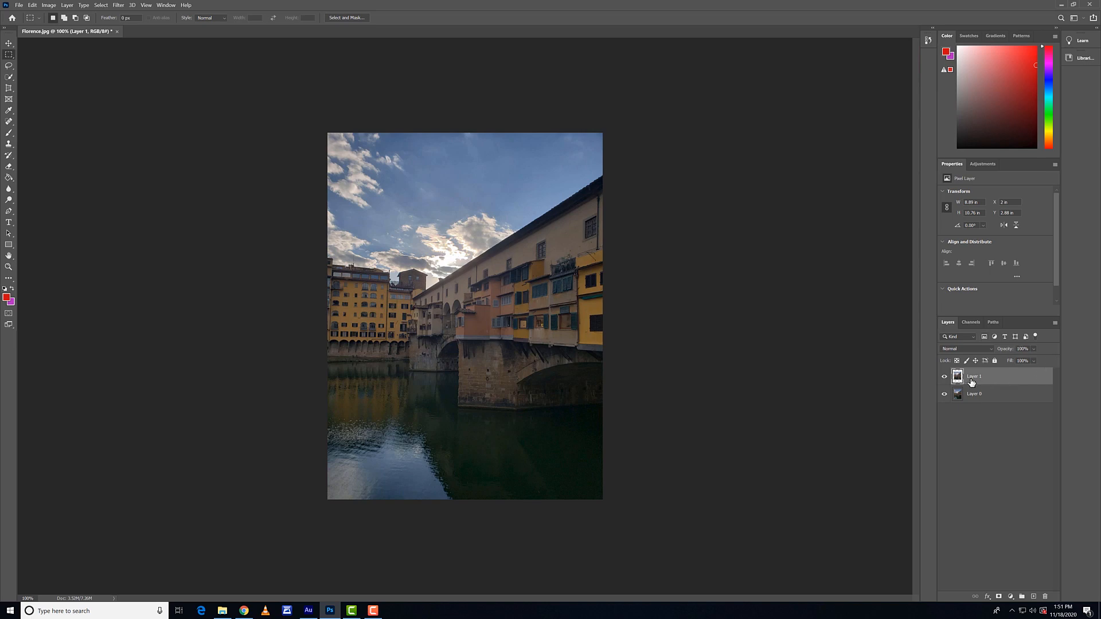
pyautogui.click(8, 43)
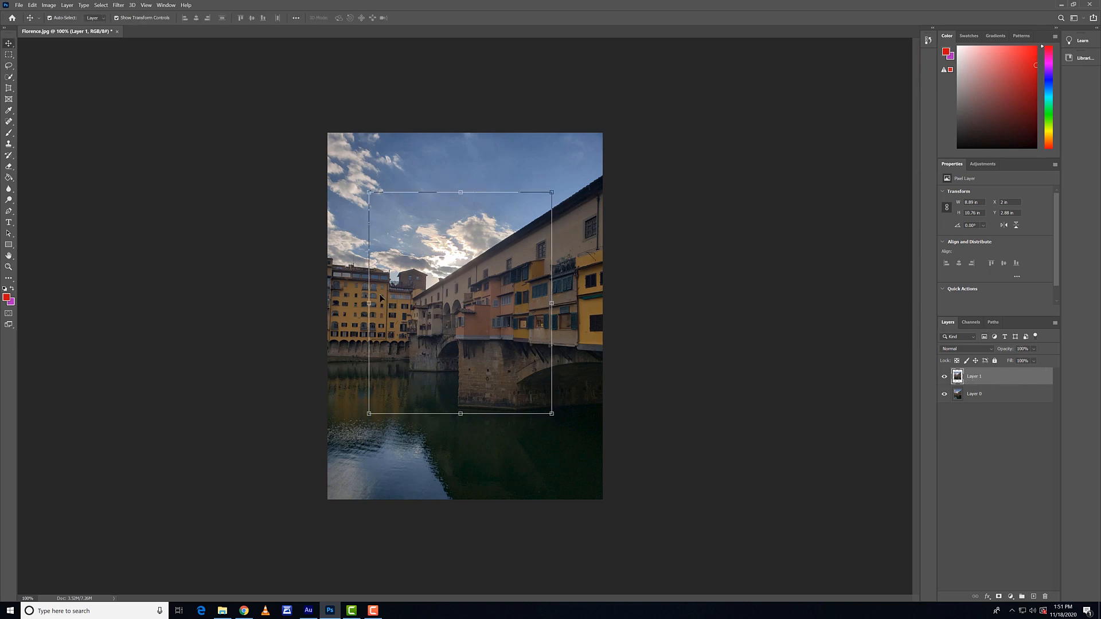
pyautogui.moveTo(456, 311); pyautogui.dragTo(486, 287)
pyautogui.moveTo(463, 226); pyautogui.dragTo(480, 346)
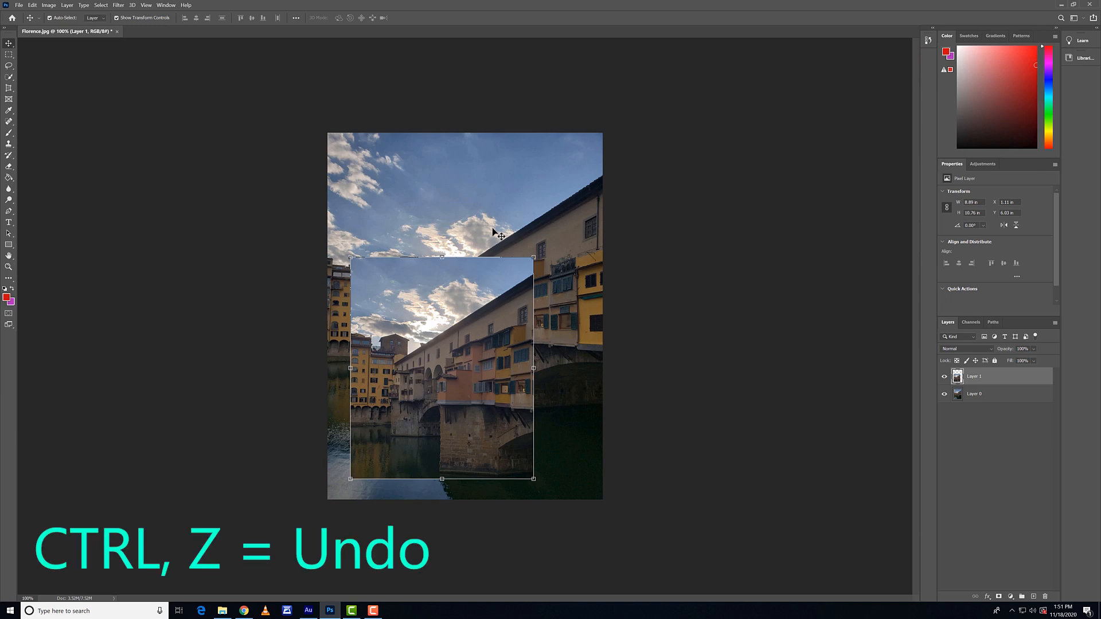
# - Undo the move and the paste of the copied area, and clear the rectangular selection
pyautogui.hotkey('ctrl', 'z')
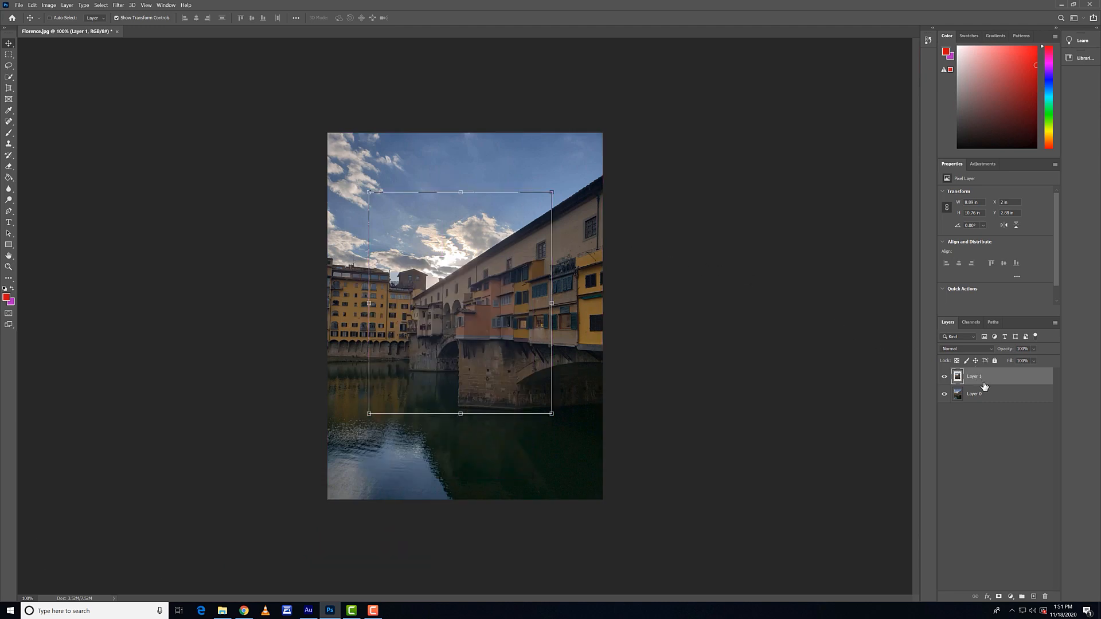
pyautogui.hotkey('ctrl', 'z')
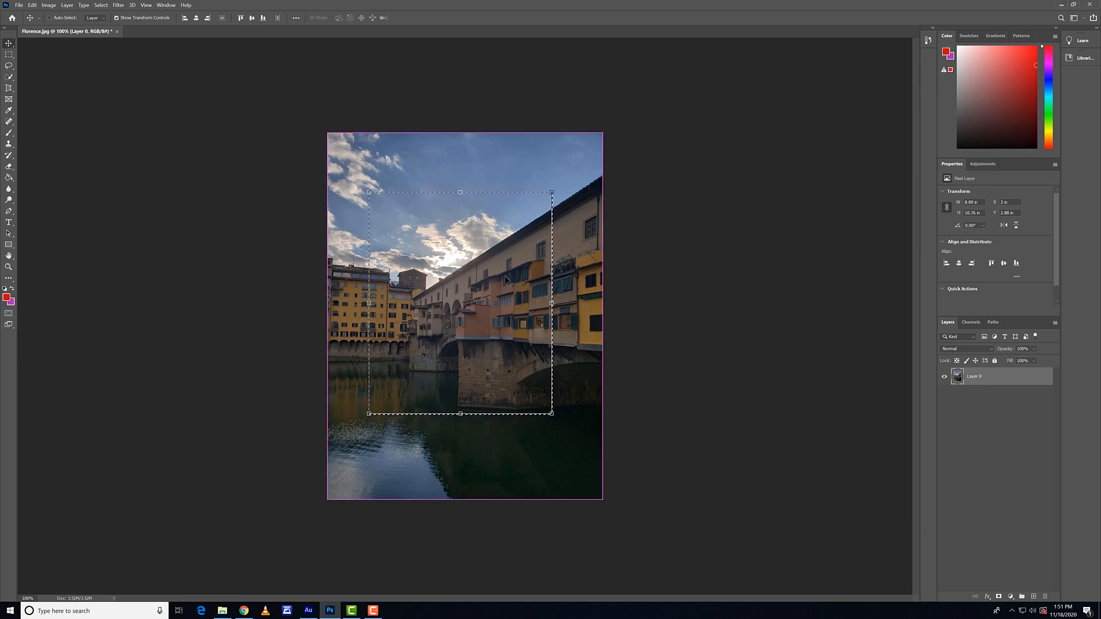
pyautogui.hotkey('ctrl', 'd')
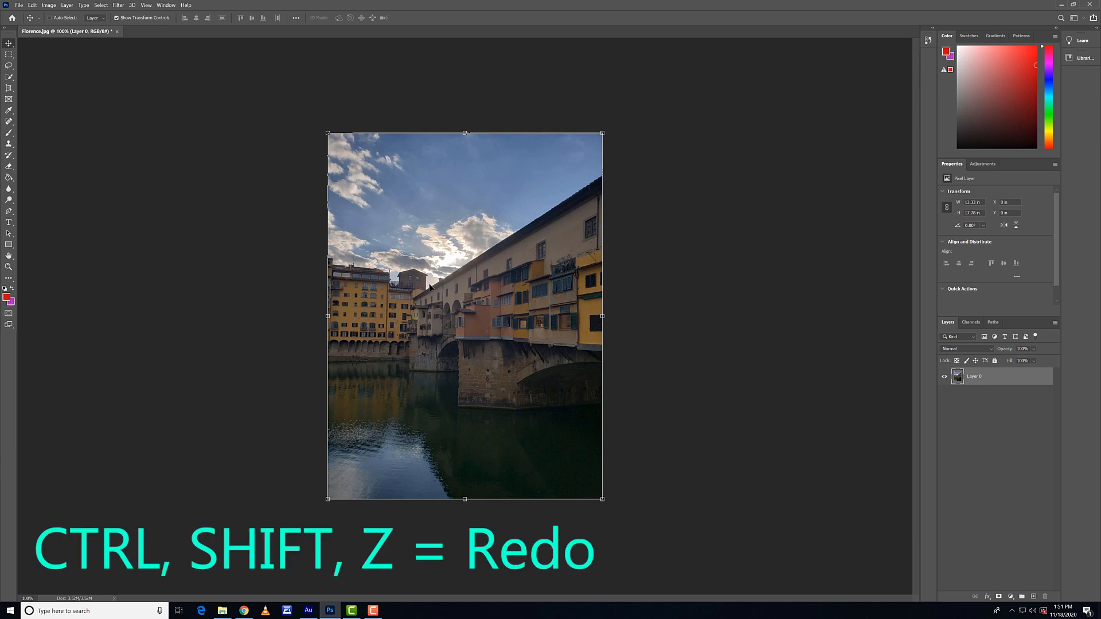
# - Redo the undone changes up to the moved copy, and delete the pasted layer
pyautogui.hotkey('ctrl', 'shift', 'z')
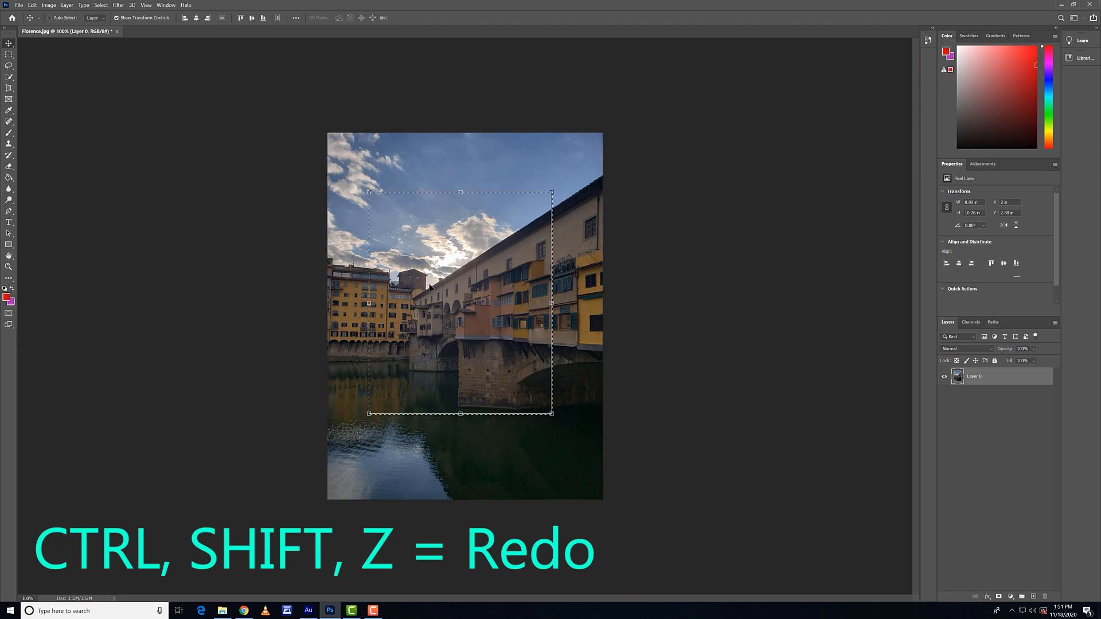
pyautogui.hotkey('ctrl', 'shift', 'z')
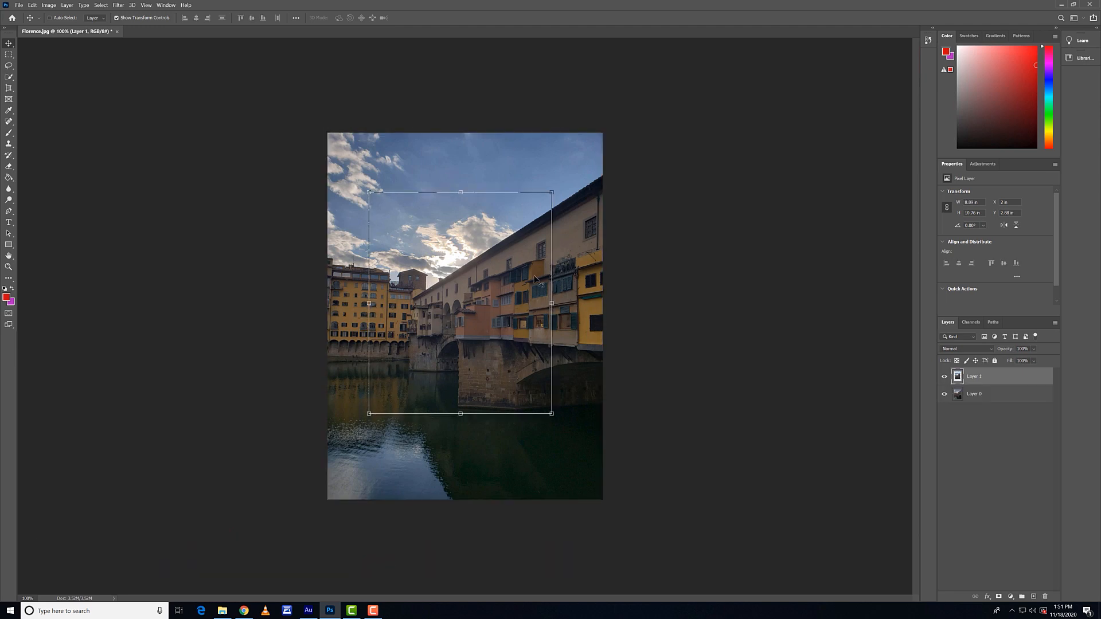
pyautogui.hotkey('ctrl', 'shift', 'z')
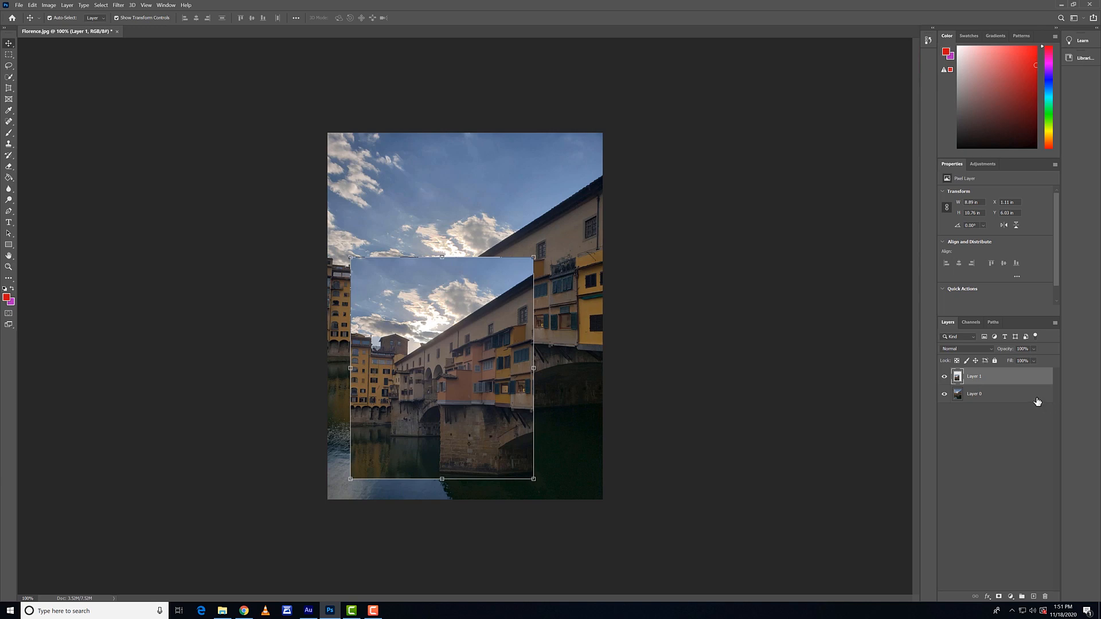
pyautogui.press('Delete')
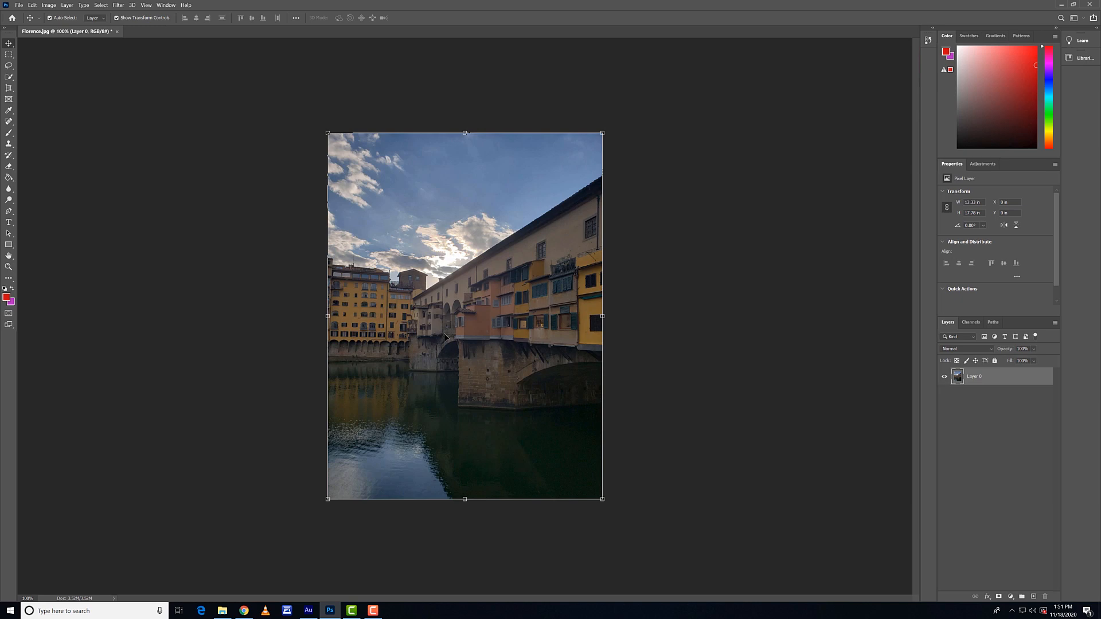
# - Start saving the document and dismiss the choice between computer and cloud documents without saving
pyautogui.hotkey('ctrl', 's')
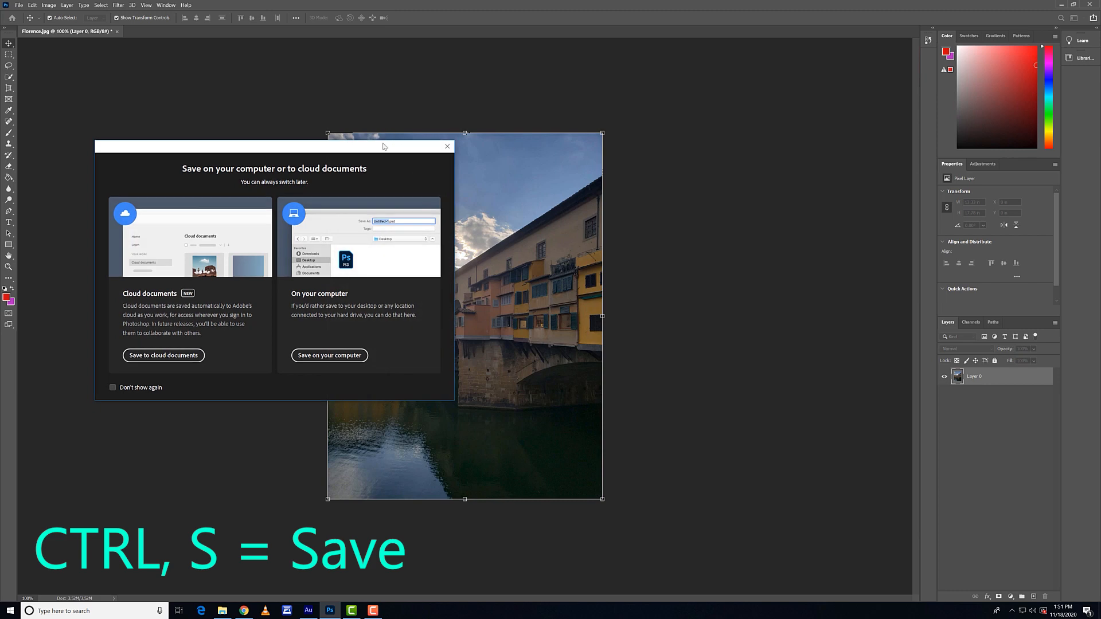
pyautogui.moveTo(384, 146); pyautogui.dragTo(484, 118)
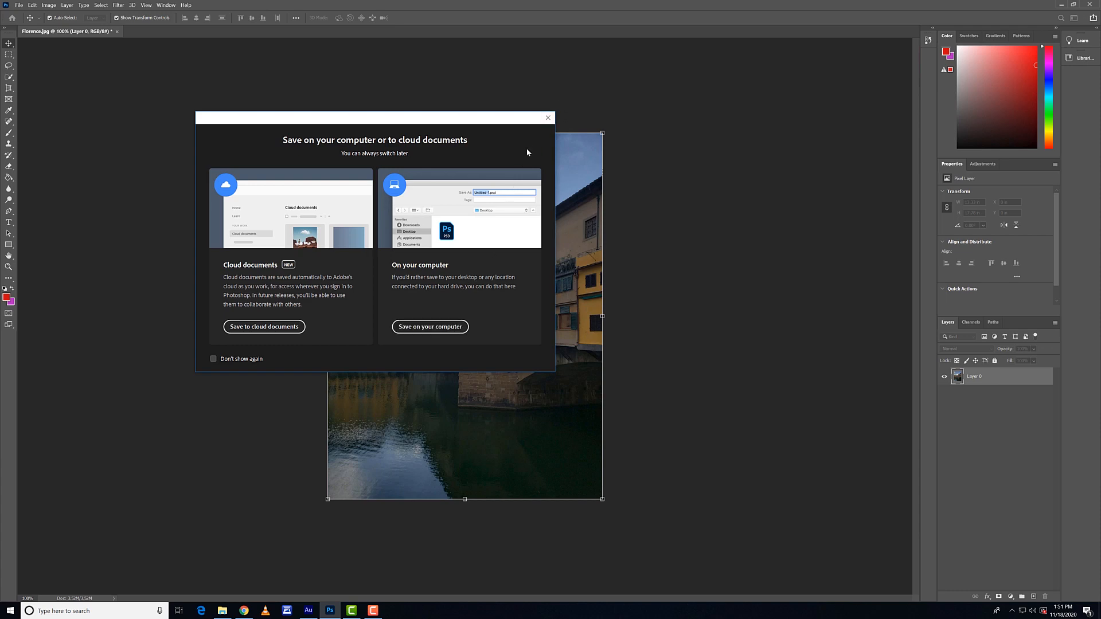
pyautogui.click(548, 118)
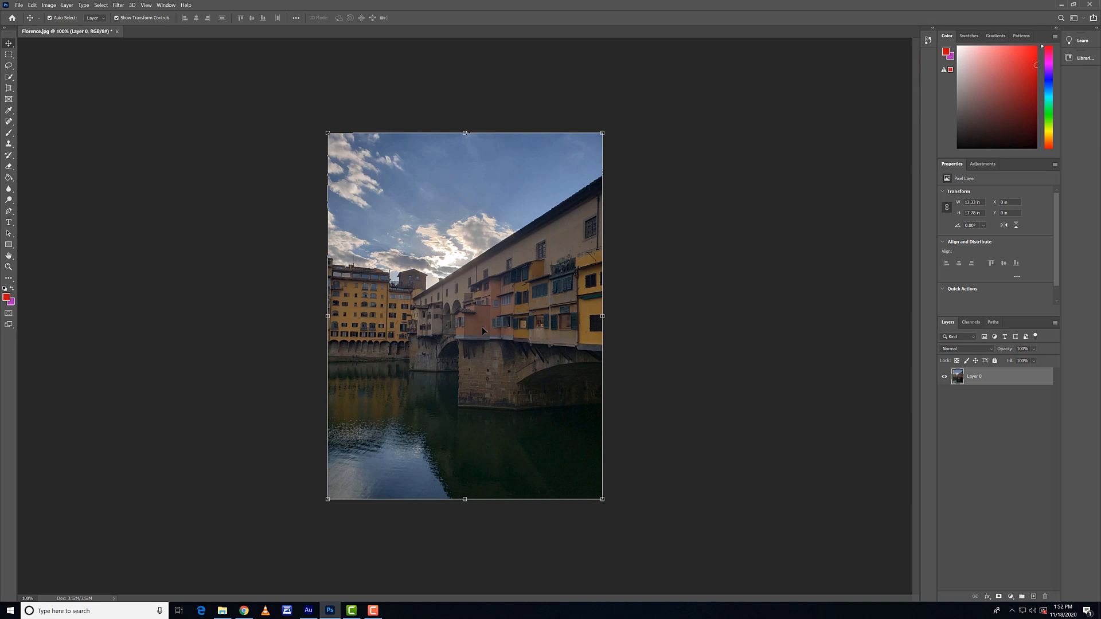
# - Lasso a freehand area of about 7.36 by 11.35 in around the bridge and subtract a smaller oval from its middle
pyautogui.click(8, 65)
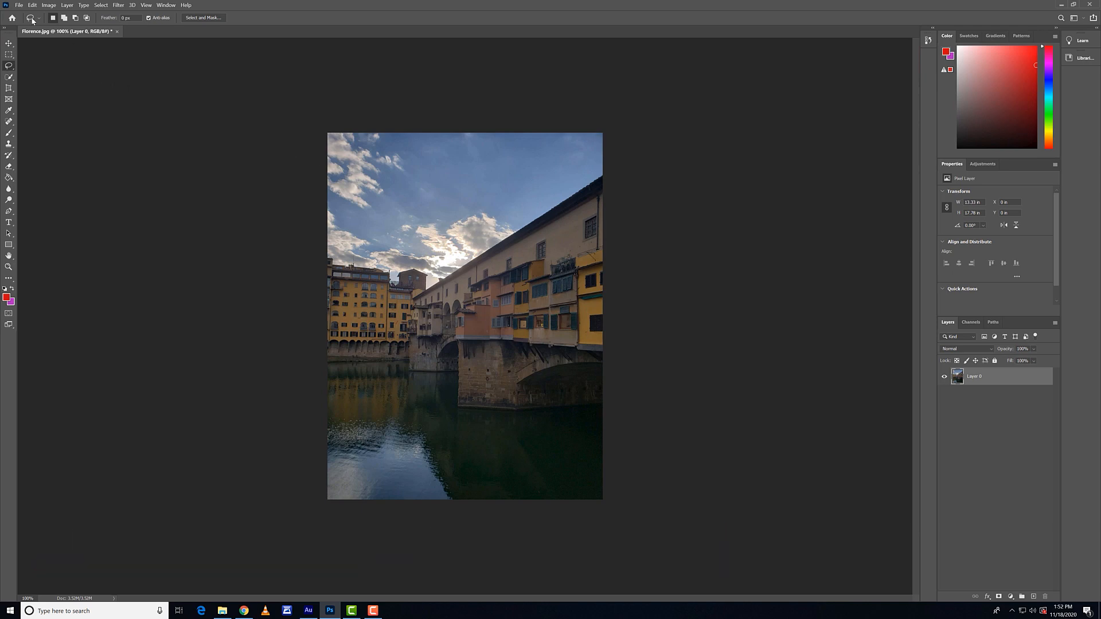
pyautogui.moveTo(515, 221)
pyautogui.mouseDown()
pyautogui.moveTo(472, 201)
pyautogui.moveTo(401, 249)
pyautogui.moveTo(537, 287)
pyautogui.moveTo(546, 217)
pyautogui.moveTo(475, 202)
pyautogui.mouseUp()
pyautogui.moveTo(514, 320)
pyautogui.mouseDown()
pyautogui.moveTo(487, 306)
pyautogui.moveTo(435, 392)
pyautogui.moveTo(538, 382)
pyautogui.moveTo(537, 320)
pyautogui.moveTo(496, 331)
pyautogui.mouseUp()
pyautogui.moveTo(469, 215)
pyautogui.mouseDown()
pyautogui.moveTo(414, 304)
pyautogui.moveTo(553, 389)
pyautogui.moveTo(542, 261)
pyautogui.moveTo(470, 211)
pyautogui.mouseUp()
pyautogui.click(77, 19)
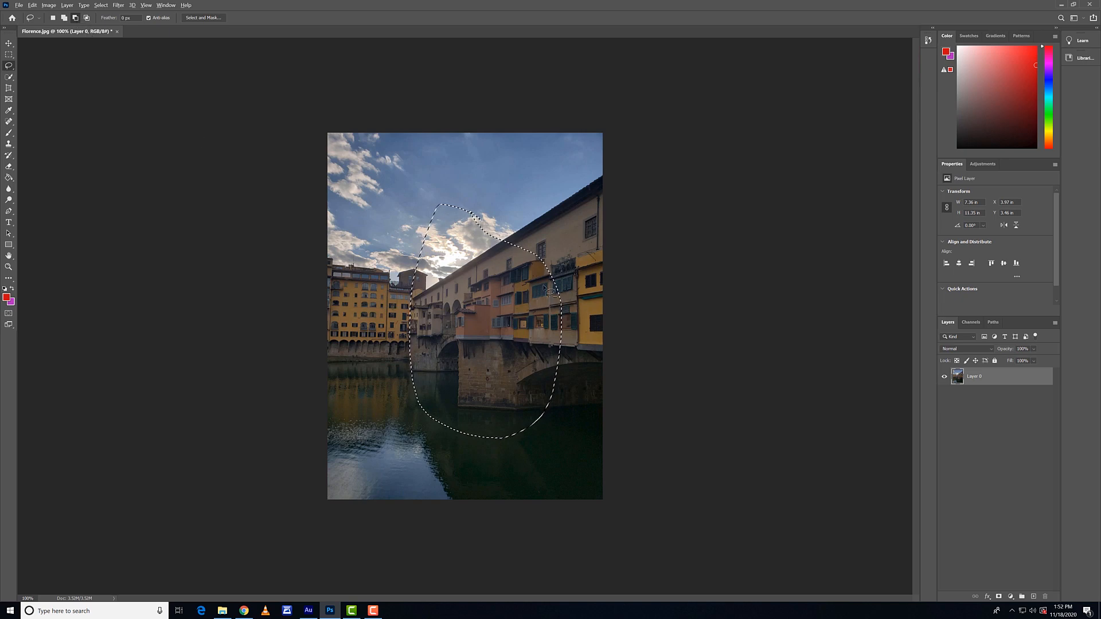
pyautogui.moveTo(498, 305)
pyautogui.mouseDown()
pyautogui.moveTo(485, 281)
pyautogui.moveTo(457, 299)
pyautogui.moveTo(462, 346)
pyautogui.moveTo(497, 368)
pyautogui.moveTo(512, 337)
pyautogui.moveTo(503, 302)
pyautogui.mouseUp()
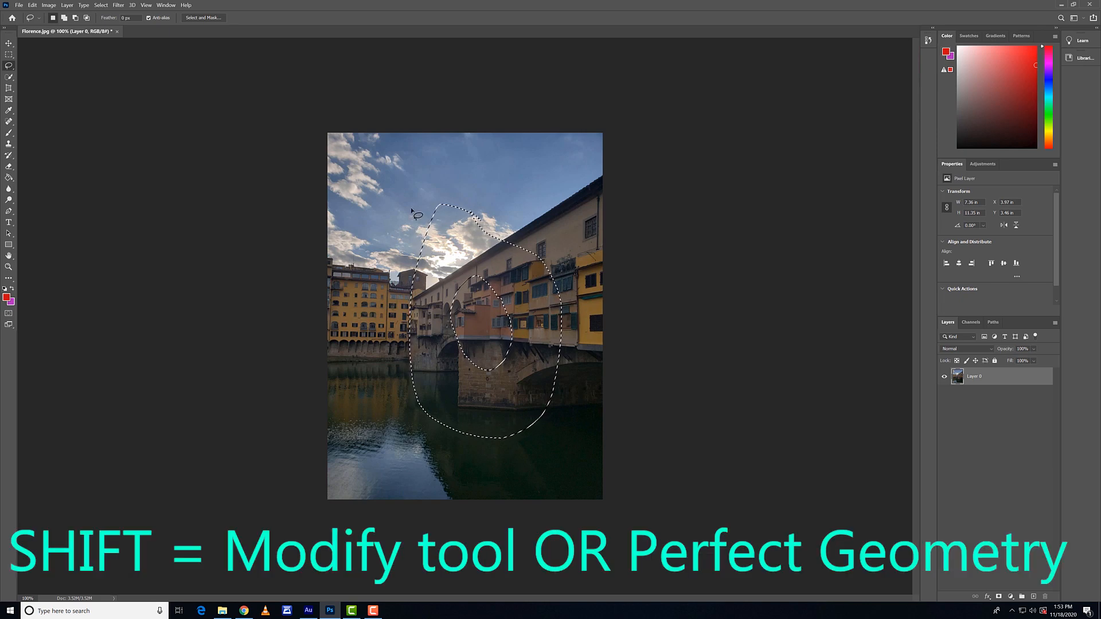
# - Add freehand lasso areas to the selection, filling the inner hole and extending it over the left side and the sky above the roof
pyautogui.press('shift')
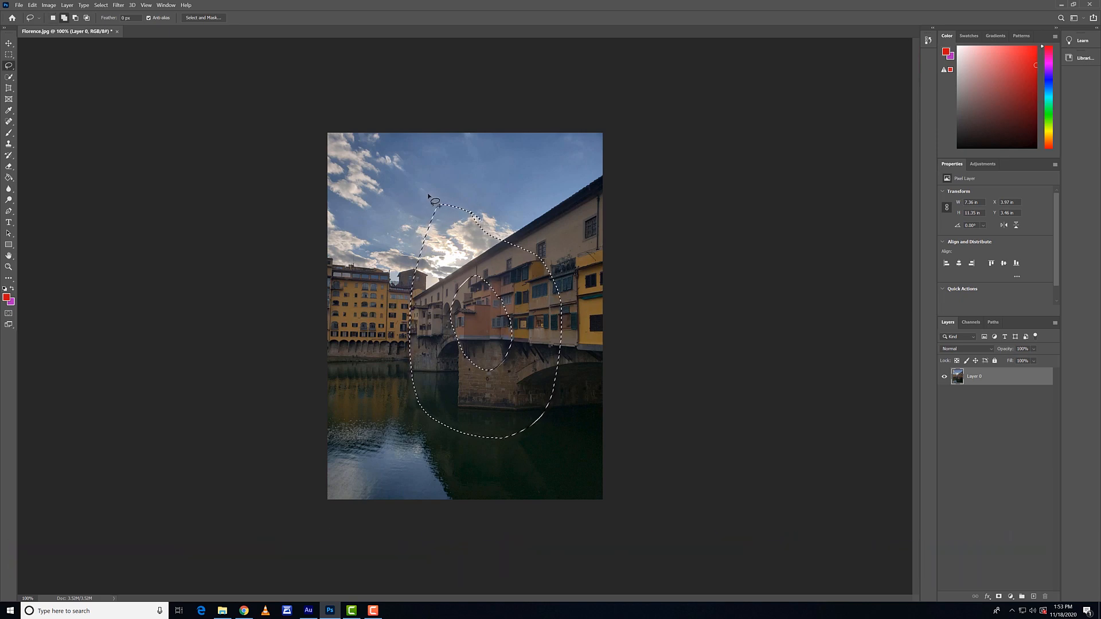
pyautogui.moveTo(446, 184)
pyautogui.mouseDown()
pyautogui.moveTo(382, 232)
pyautogui.moveTo(386, 390)
pyautogui.moveTo(537, 437)
pyautogui.mouseUp()
pyautogui.moveTo(473, 229); pyautogui.dragTo(441, 178)
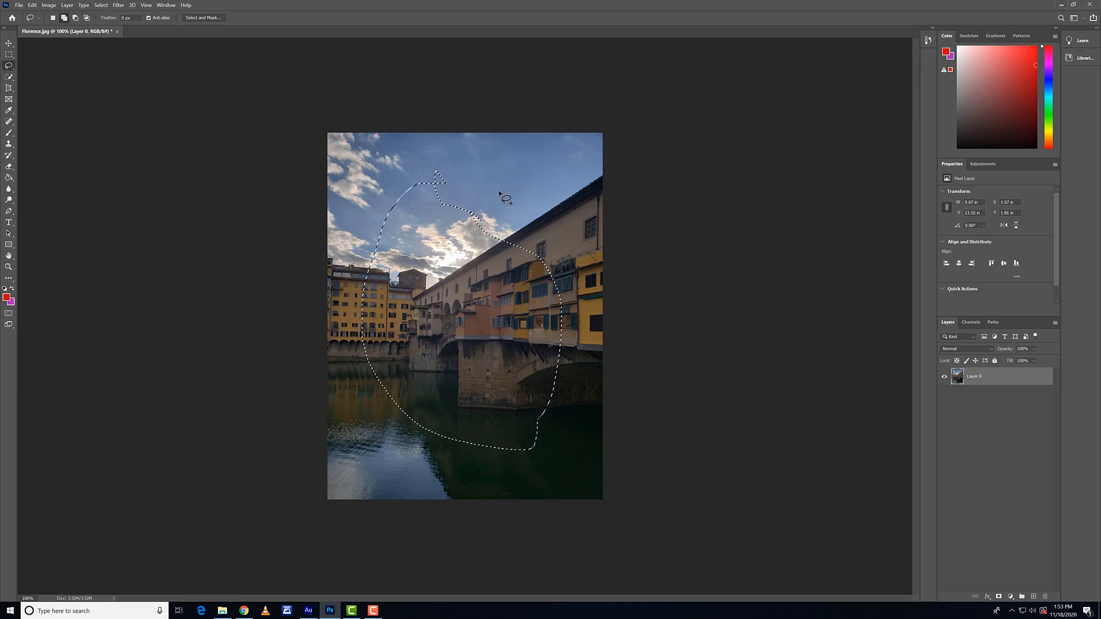
pyautogui.moveTo(511, 189)
pyautogui.mouseDown()
pyautogui.moveTo(437, 250)
pyautogui.moveTo(532, 287)
pyautogui.moveTo(505, 190)
pyautogui.mouseUp()
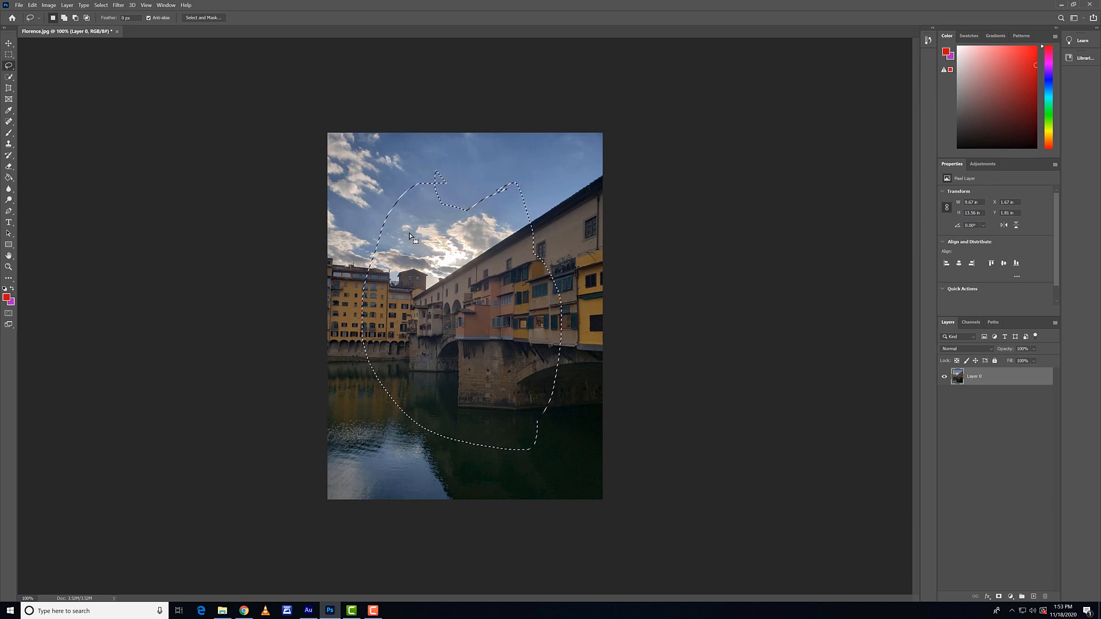
# - Try moving the selection outline and drawing a new lasso area in the sky, and undo back to the earlier selection
pyautogui.press('shift')
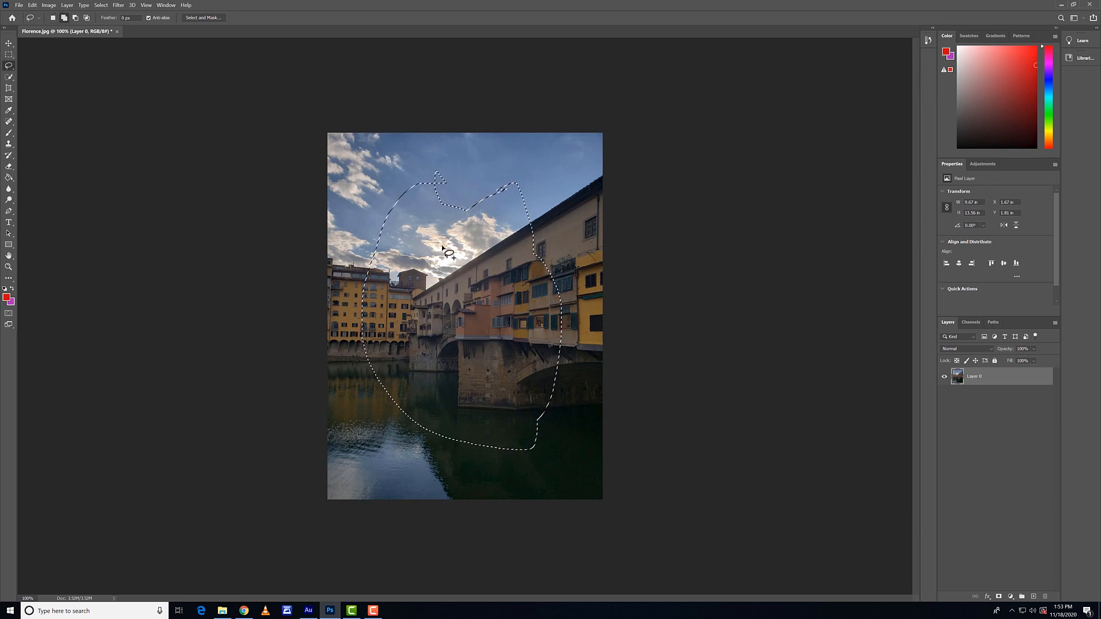
pyautogui.moveTo(411, 218); pyautogui.dragTo(393, 334)
pyautogui.click(447, 175)
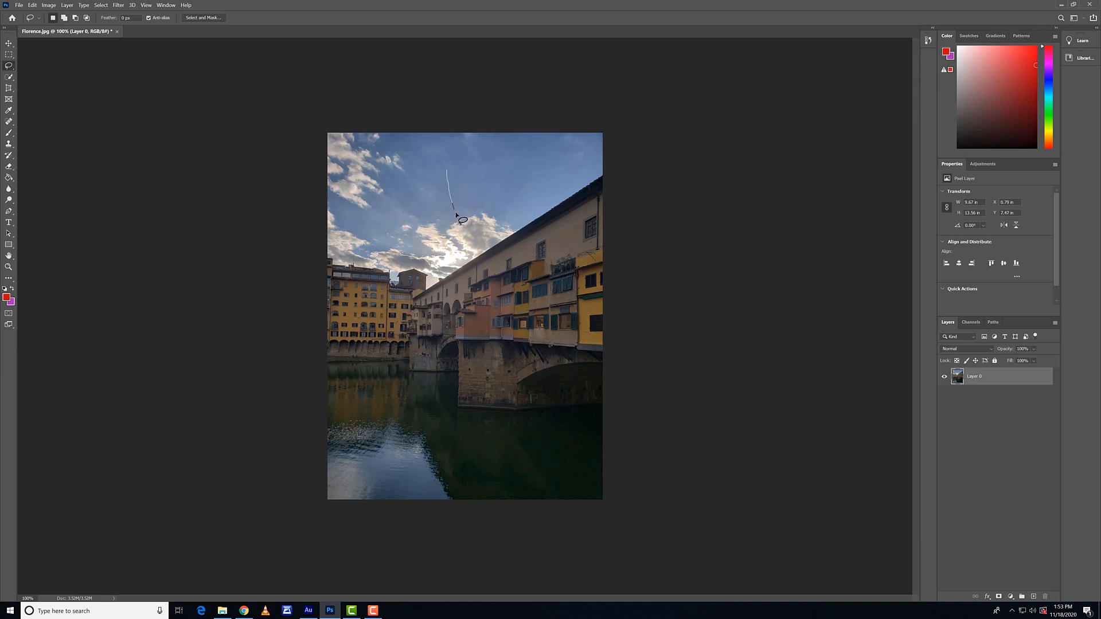
pyautogui.moveTo(425, 293); pyautogui.dragTo(425, 293)
pyautogui.hotkey('ctrl', 'z')
pyautogui.hotkey('ctrl', 'z')
pyautogui.hotkey('ctrl', 'z')
pyautogui.hotkey('ctrl', 'z')
# - Replace the lasso selection with rectangular marquee selections over the bridge and water, and deselect everything
pyautogui.click(10, 54)
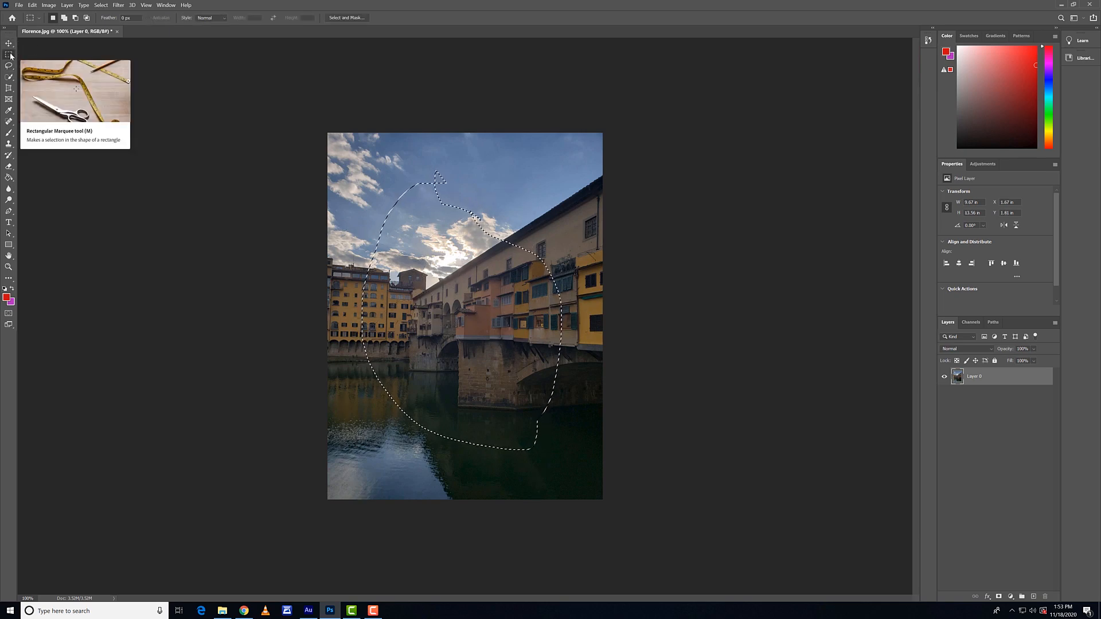
pyautogui.click(501, 251)
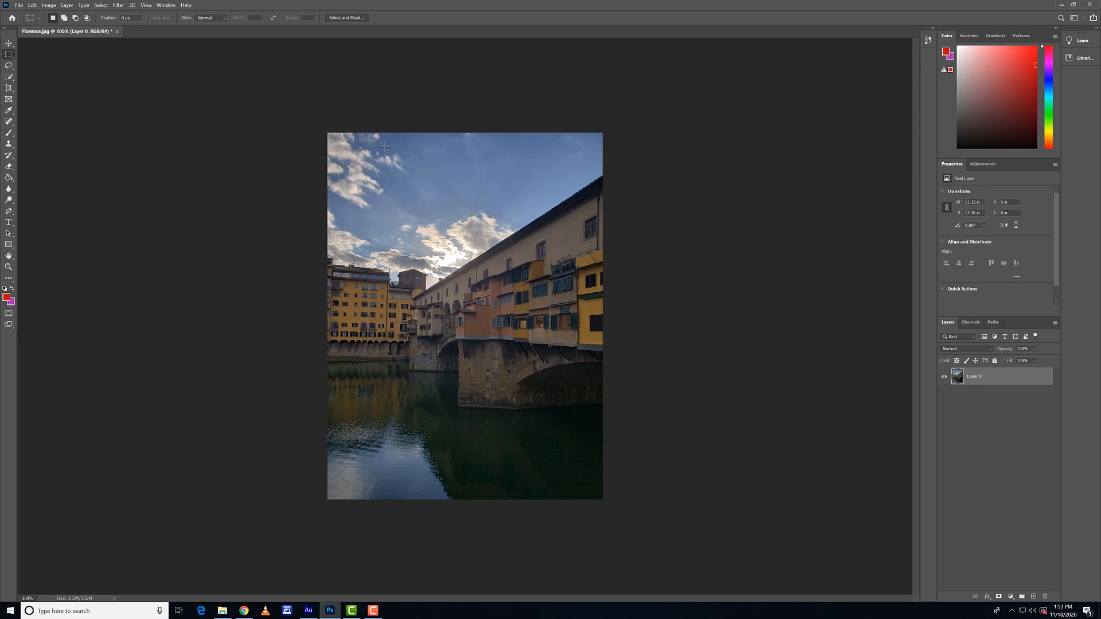
pyautogui.moveTo(364, 172); pyautogui.dragTo(497, 334)
pyautogui.moveTo(367, 352); pyautogui.dragTo(501, 433)
pyautogui.moveTo(459, 392); pyautogui.dragTo(656, 442)
pyautogui.press('v')
pyautogui.hotkey('ctrl', 'd')
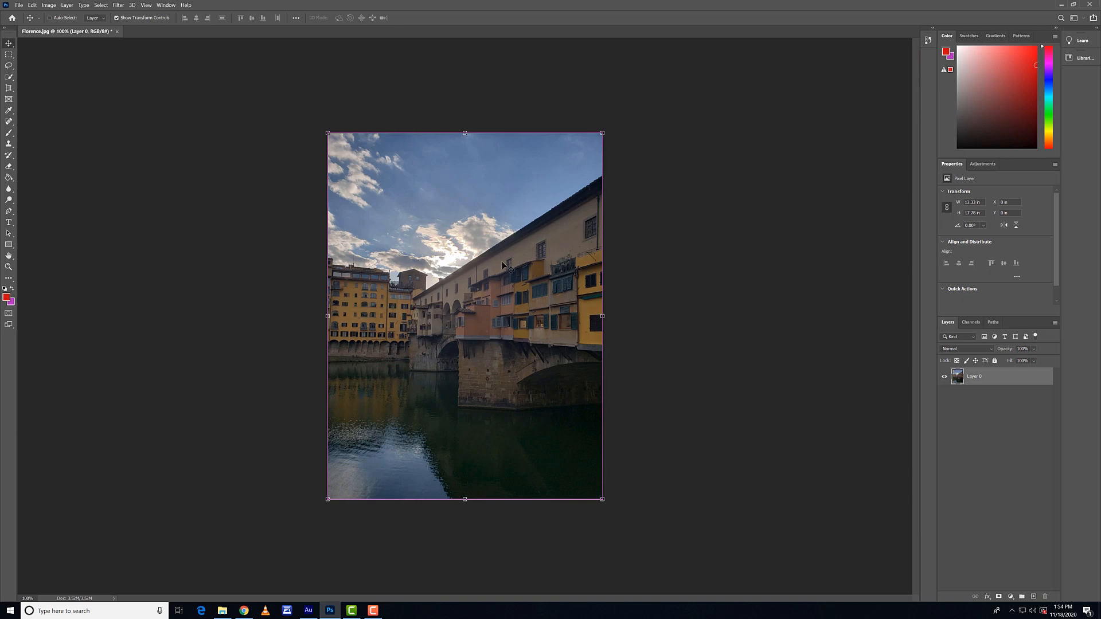
# - Move the photo layer around the canvas with the Move tool and undo both moves
pyautogui.moveTo(503, 263)
pyautogui.mouseDown()
pyautogui.moveTo(418, 207)
pyautogui.moveTo(524, 387)
pyautogui.moveTo(584, 438)
pyautogui.moveTo(502, 360)
pyautogui.moveTo(380, 366)
pyautogui.moveTo(542, 210)
pyautogui.moveTo(507, 267)
pyautogui.moveTo(490, 248)
pyautogui.mouseUp()
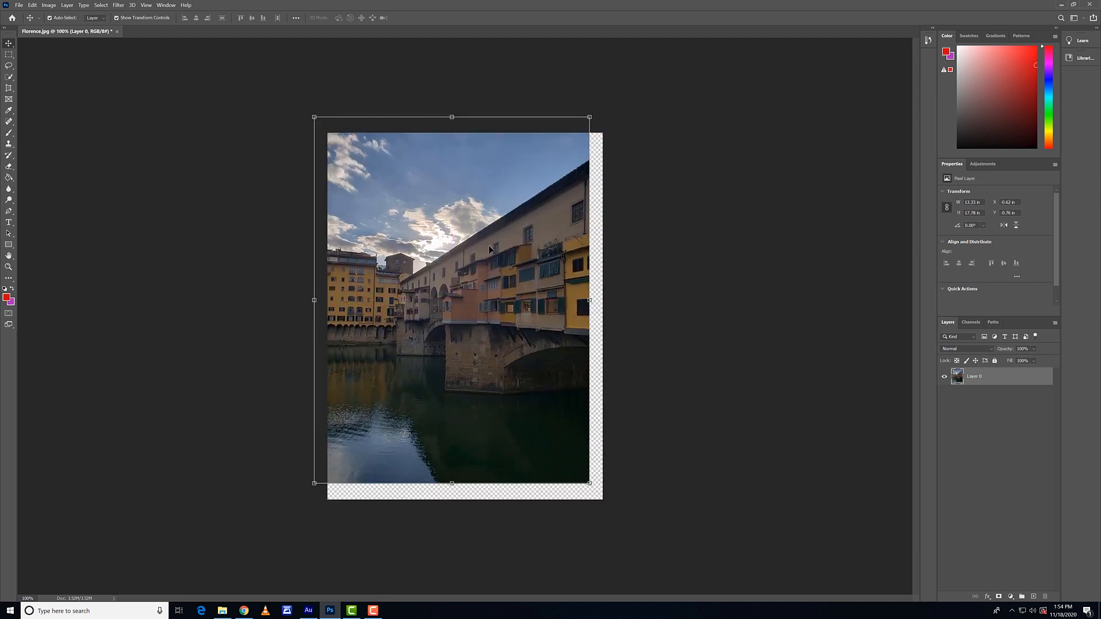
pyautogui.moveTo(539, 160); pyautogui.dragTo(573, 278)
pyautogui.hotkey('ctrl', 'z')
pyautogui.hotkey('ctrl', 'z')
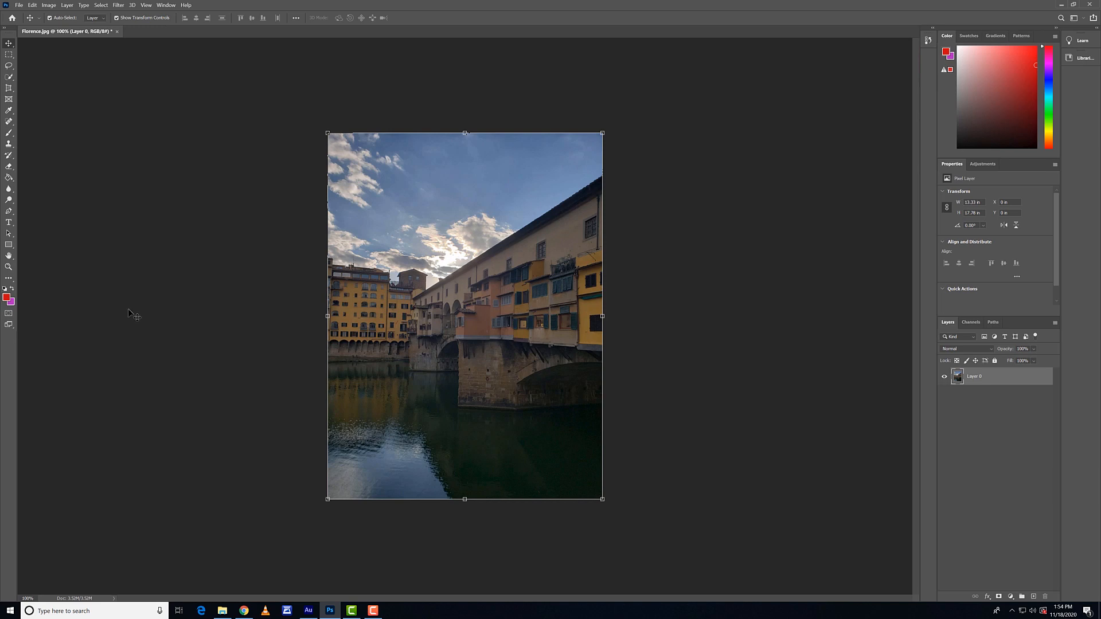
# - Enlarge the brush, paint a red stroke from the sky onto the bridge, and undo the stroke
pyautogui.click(7, 133)
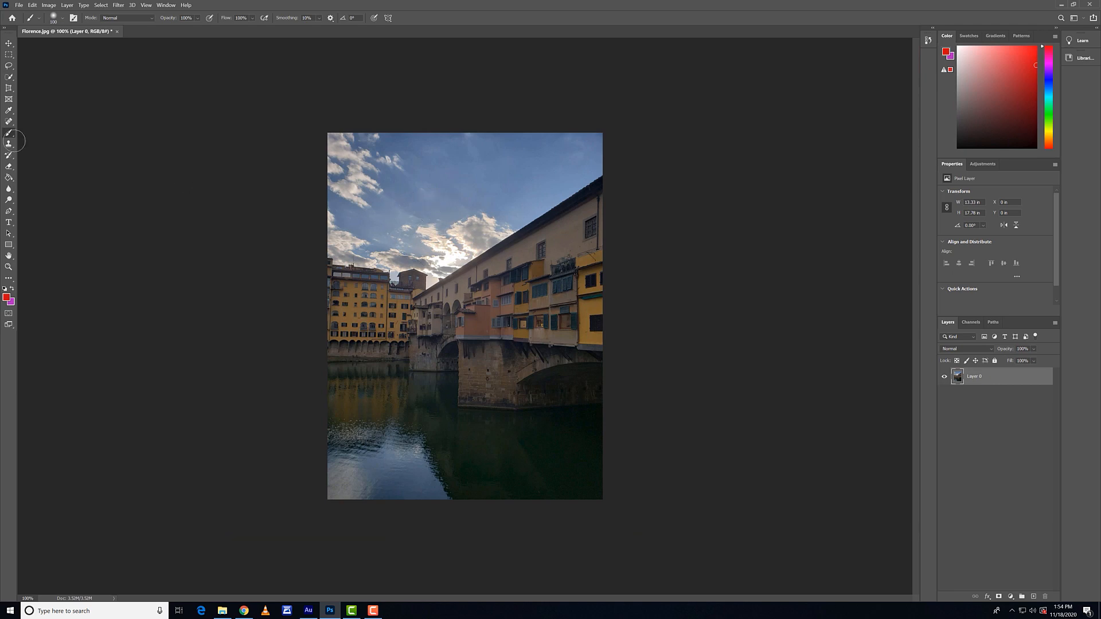
pyautogui.click(8, 121)
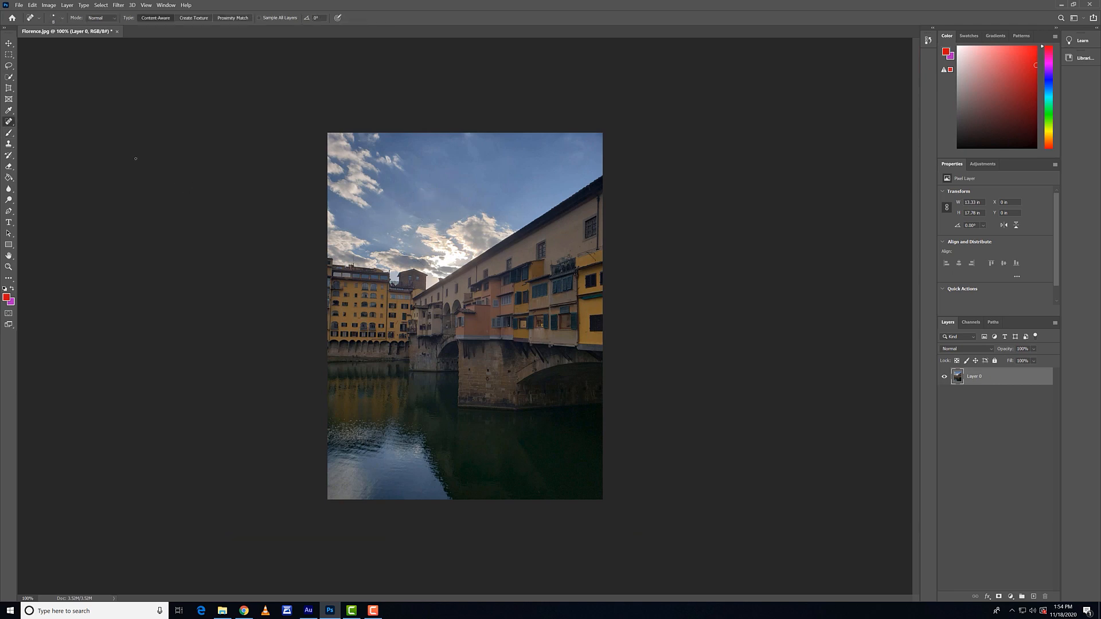
pyautogui.click(7, 134)
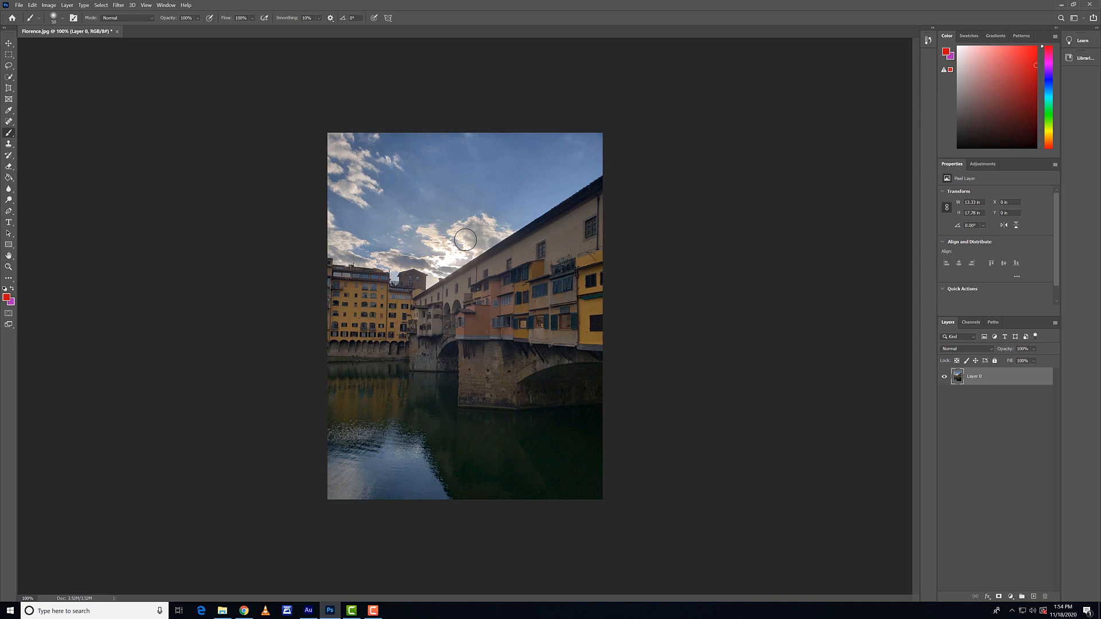
pyautogui.press(']')
pyautogui.press(']')
pyautogui.moveTo(495, 209); pyautogui.dragTo(451, 298)
pyautogui.hotkey('ctrl', 'z')
# - Marquee-select an area of about 7.3 × 9.8 in over the sky and bridge, invert it, erase the surroundings, and undo back to the original selection
pyautogui.click(10, 54)
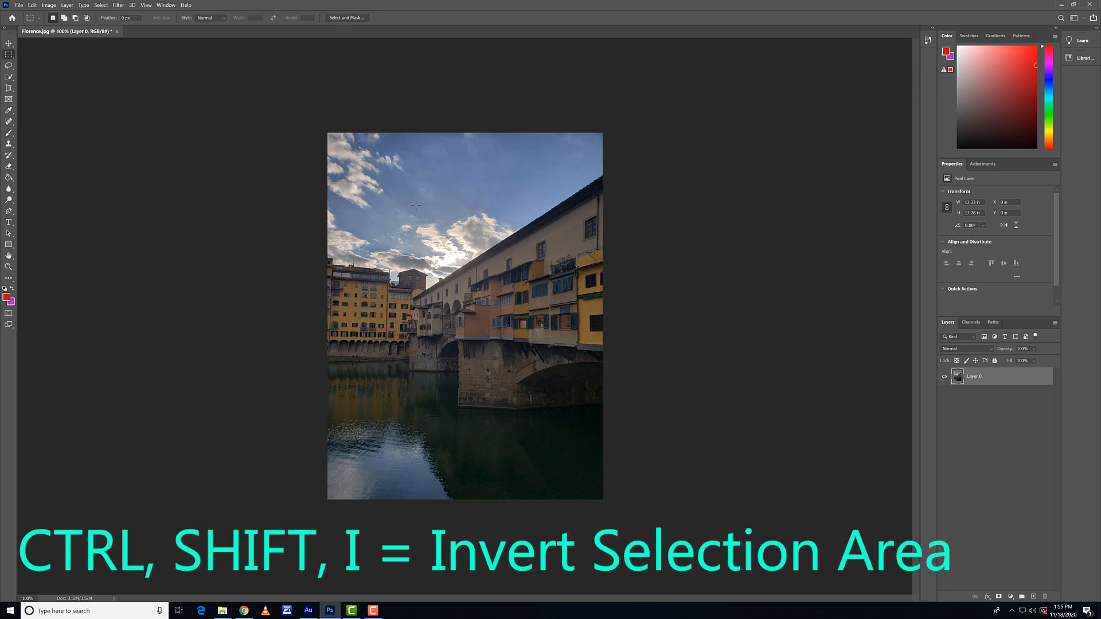
pyautogui.moveTo(400, 202); pyautogui.dragTo(550, 404)
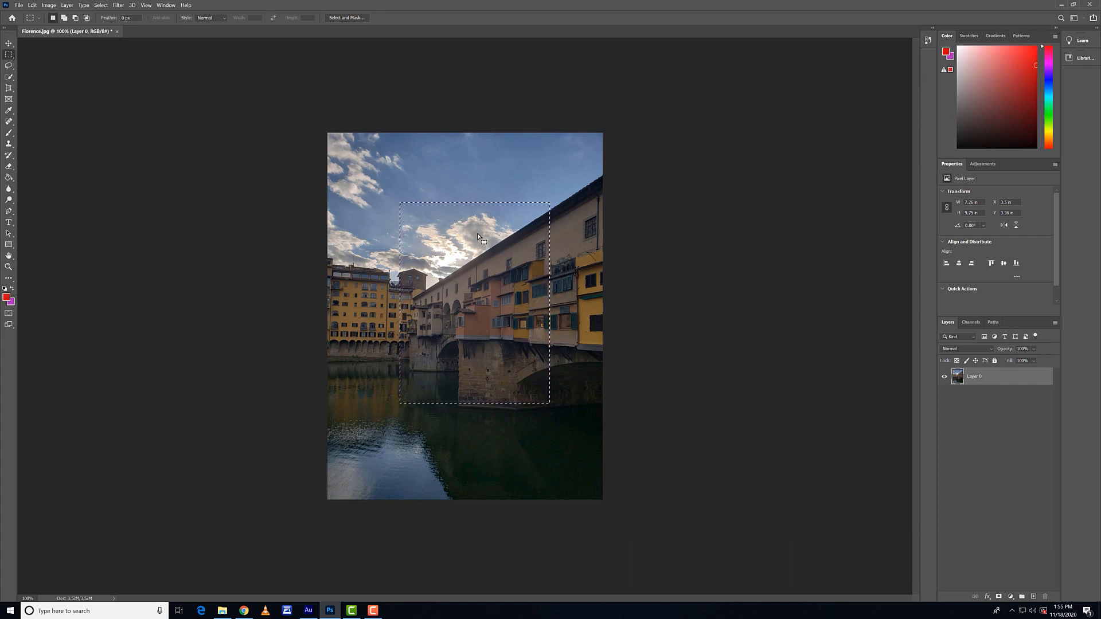
pyautogui.hotkey('ctrl', 'shift', 'i')
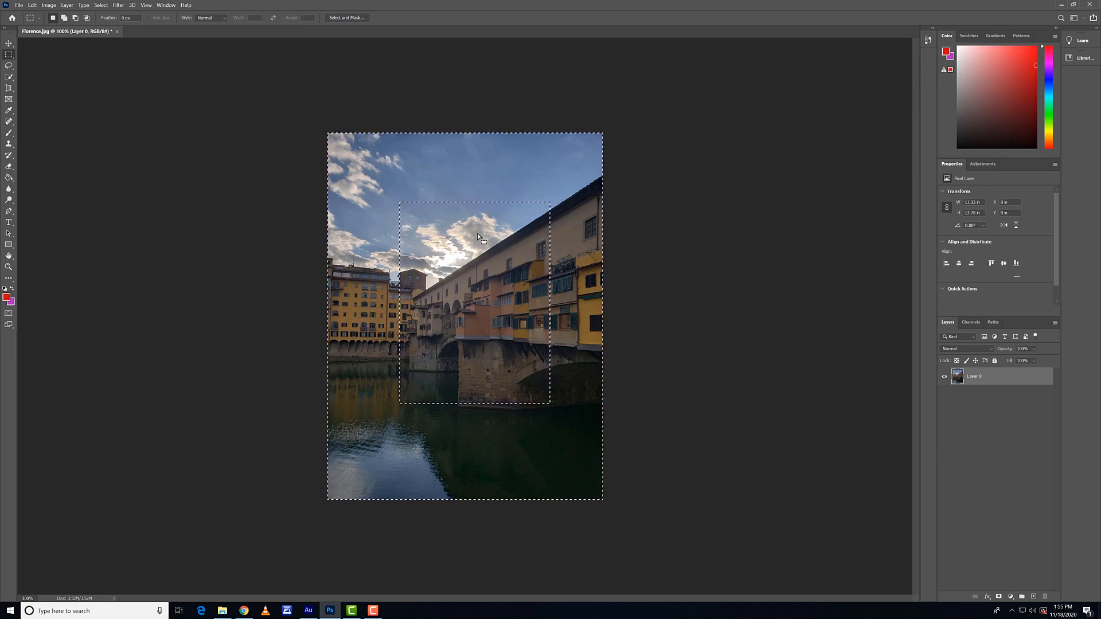
pyautogui.press('Delete')
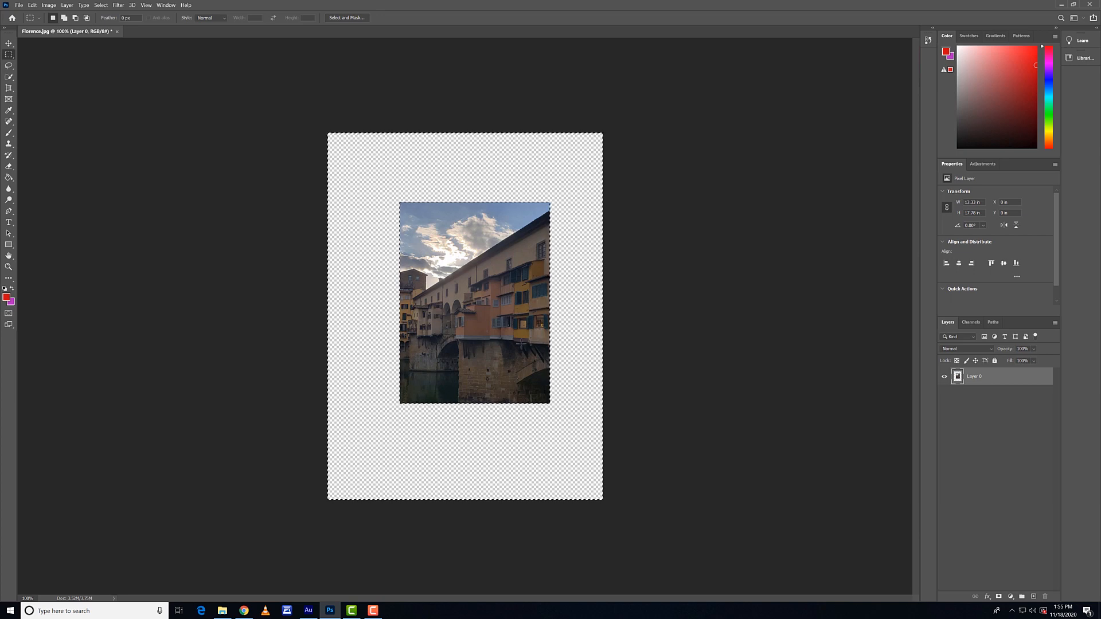
pyautogui.hotkey('ctrl', 'z')
pyautogui.hotkey('ctrl', 'z')
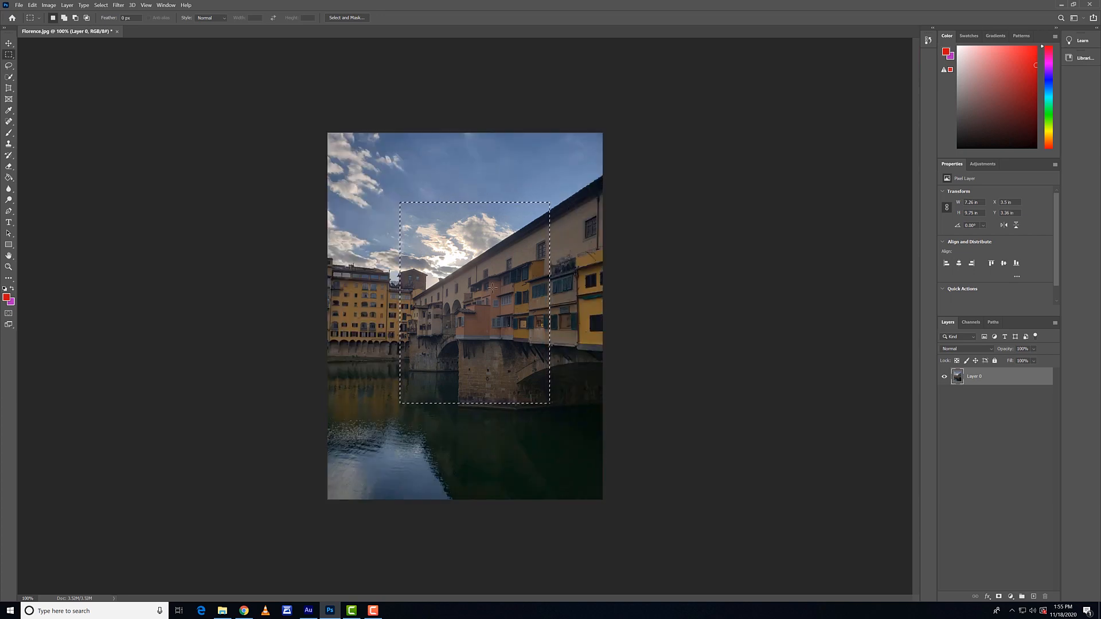
# - Invert the selection twice, deselect it, and draw another marquee from the sky down over the bridge before clearing that selection too
pyautogui.hotkey('shift', 'ctrl', 'i')
pyautogui.hotkey('shift', 'ctrl', 'i')
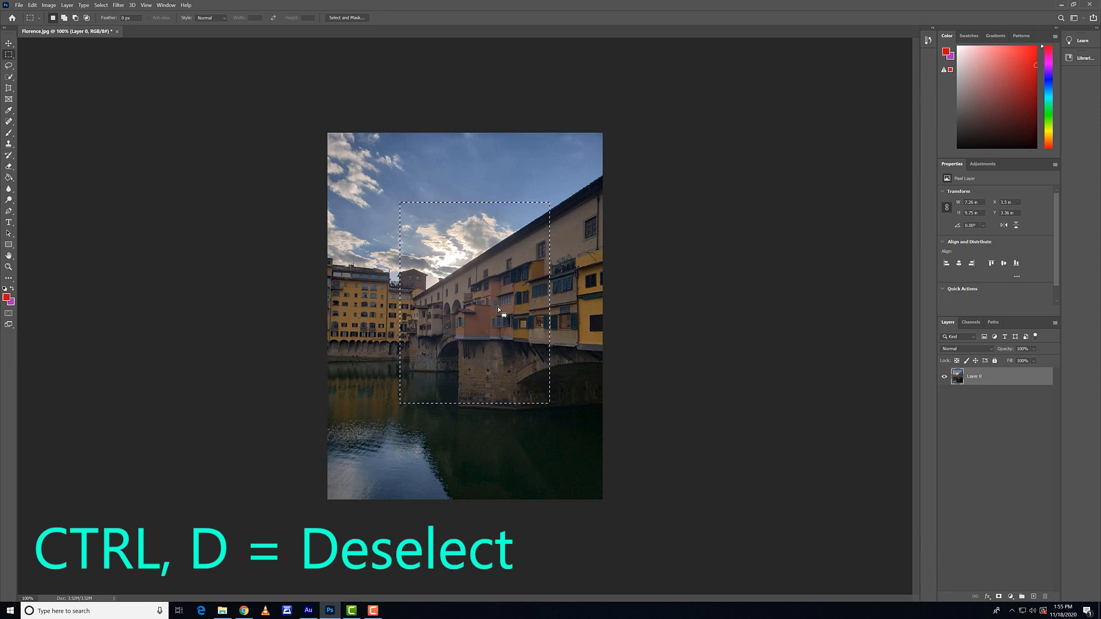
pyautogui.hotkey('ctrl', 'd')
pyautogui.moveTo(366, 172); pyautogui.dragTo(500, 380)
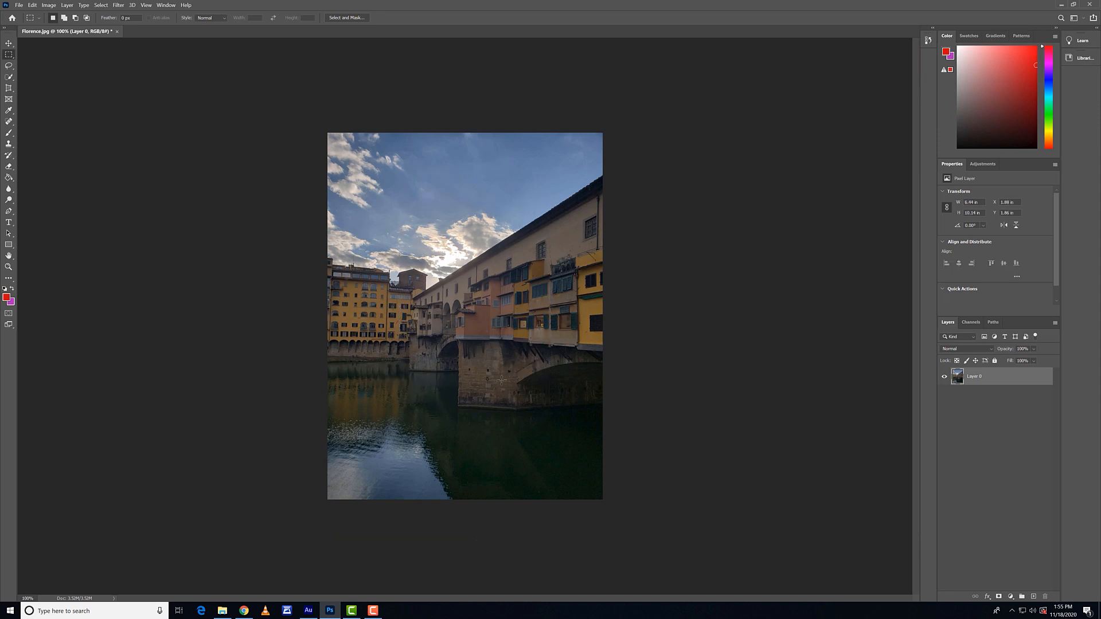
pyautogui.click(501, 380)
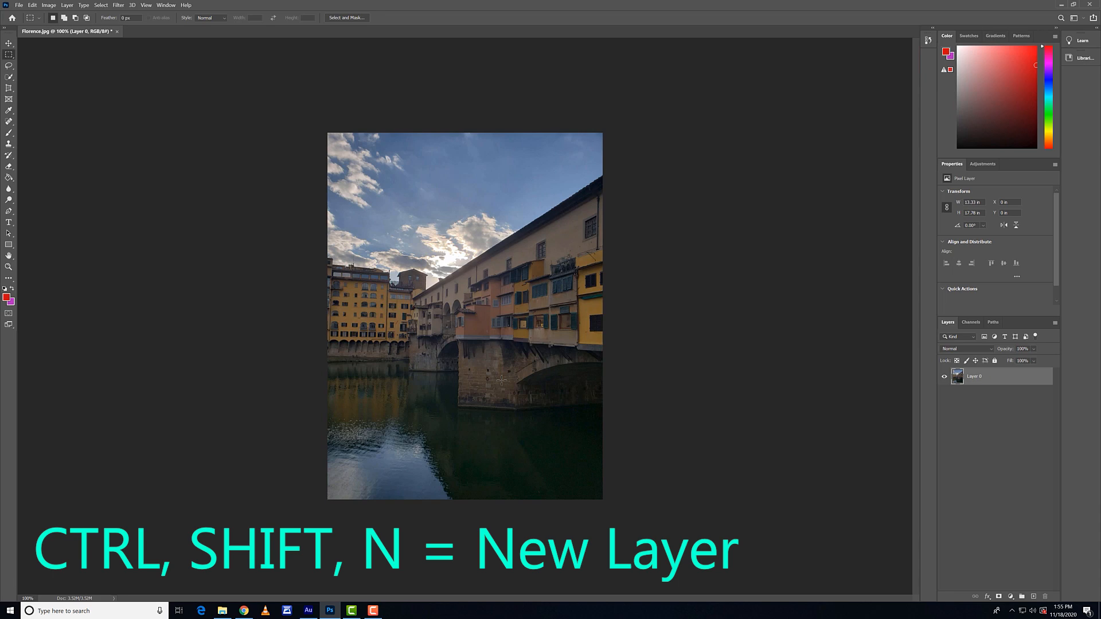
# - Create a new empty layer above the photo with the default settings, and delete it again
pyautogui.hotkey('ctrl', 'shift', 'n')
pyautogui.moveTo(573, 170); pyautogui.dragTo(536, 188)
pyautogui.click(583, 205)
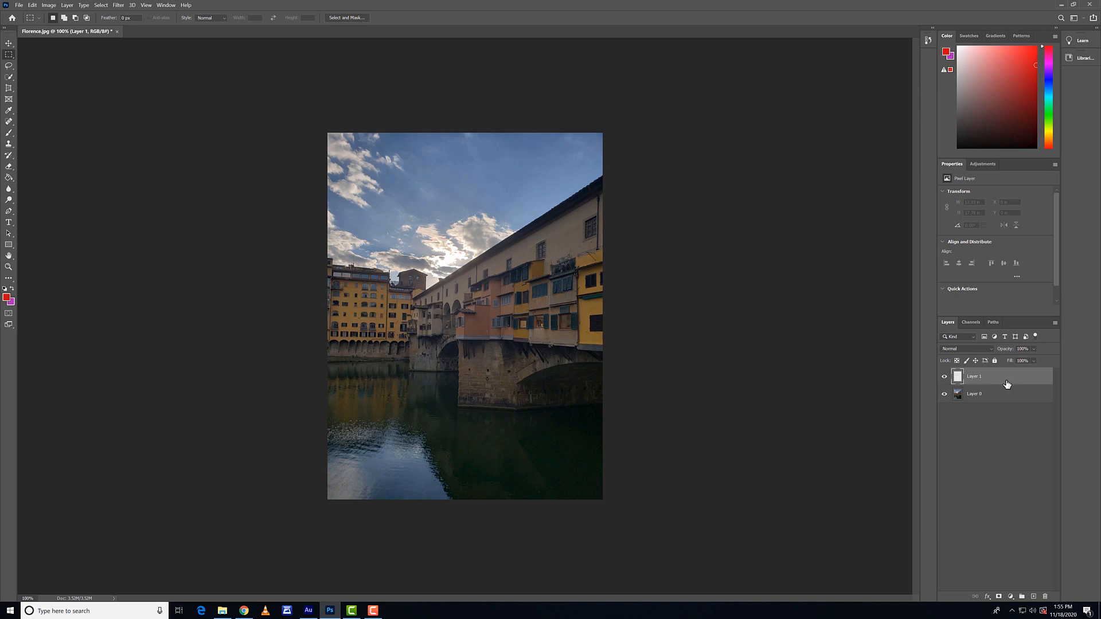
pyautogui.press('Delete')
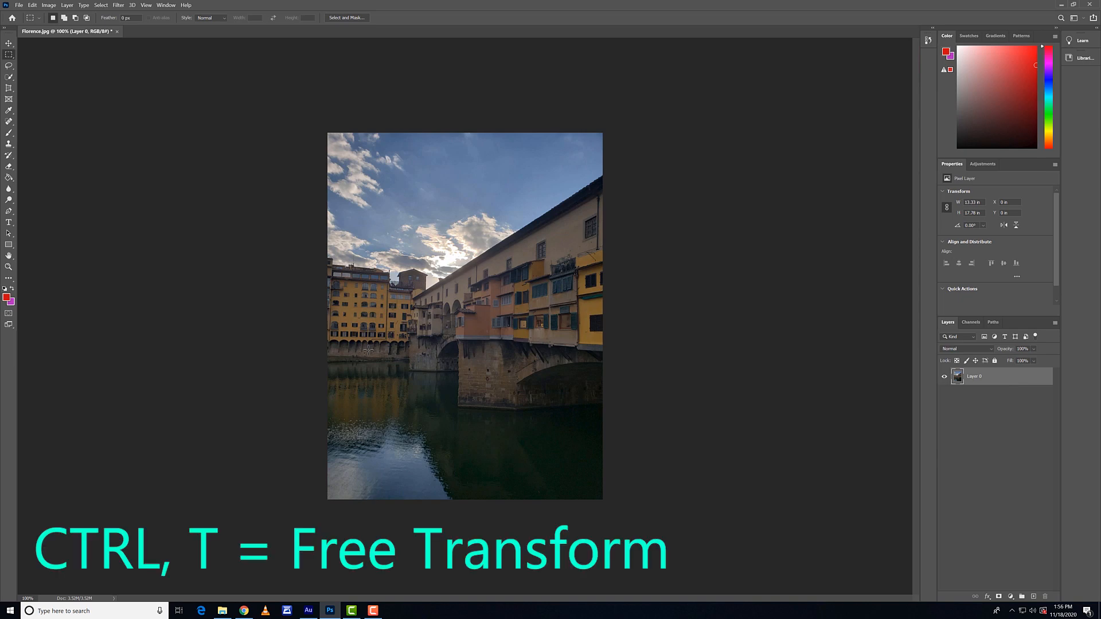
# - Free-transform the photo layer to about 54% scale and 58° rotation, undo the changes, and deselect the layer
pyautogui.hotkey('ctrl', 't')
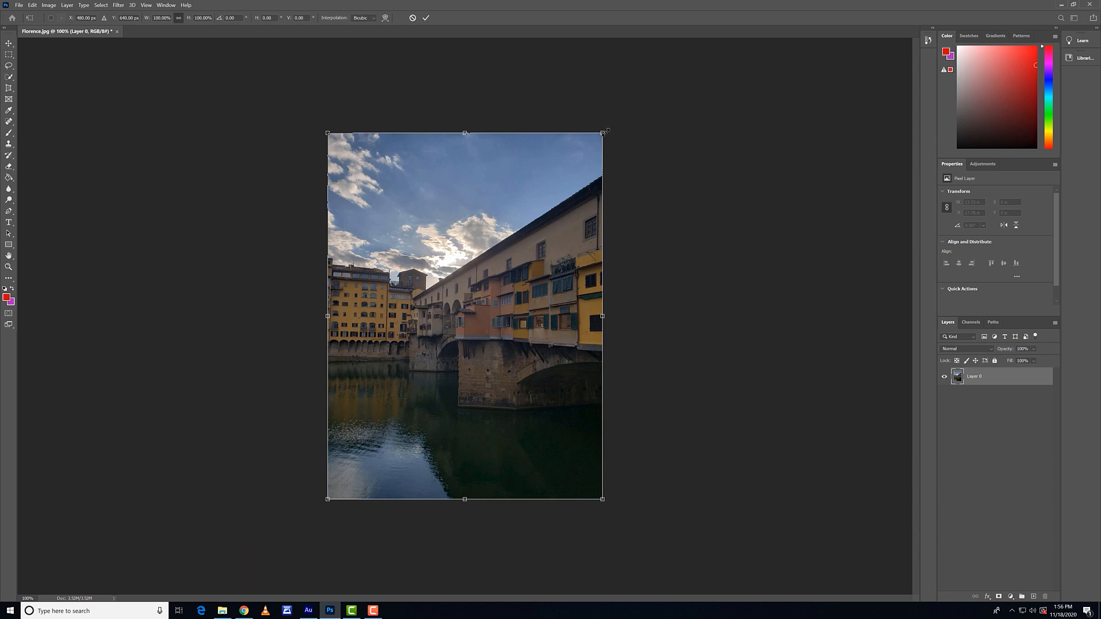
pyautogui.moveTo(606, 131); pyautogui.dragTo(534, 438)
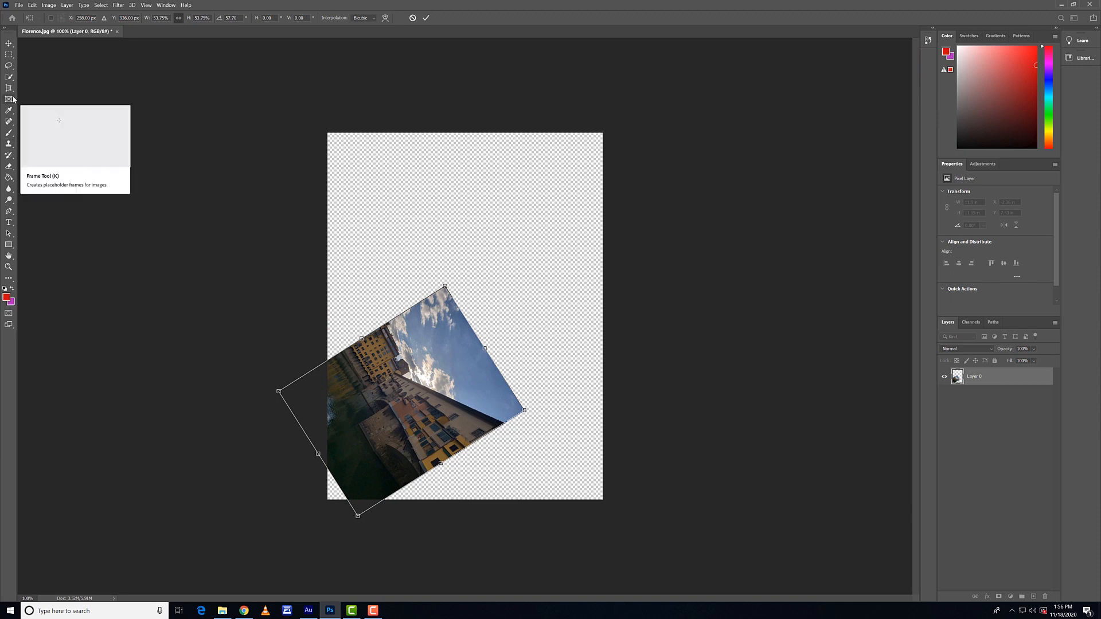
pyautogui.hotkey('ctrl', 'z')
pyautogui.hotkey('ctrl', 'z')
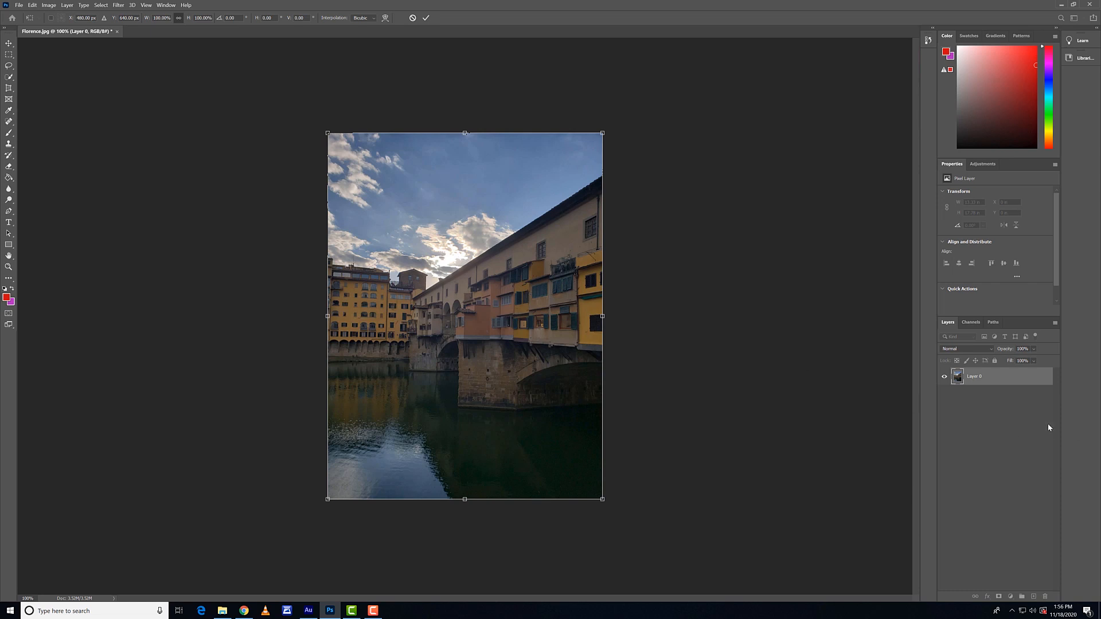
pyautogui.click(1012, 419)
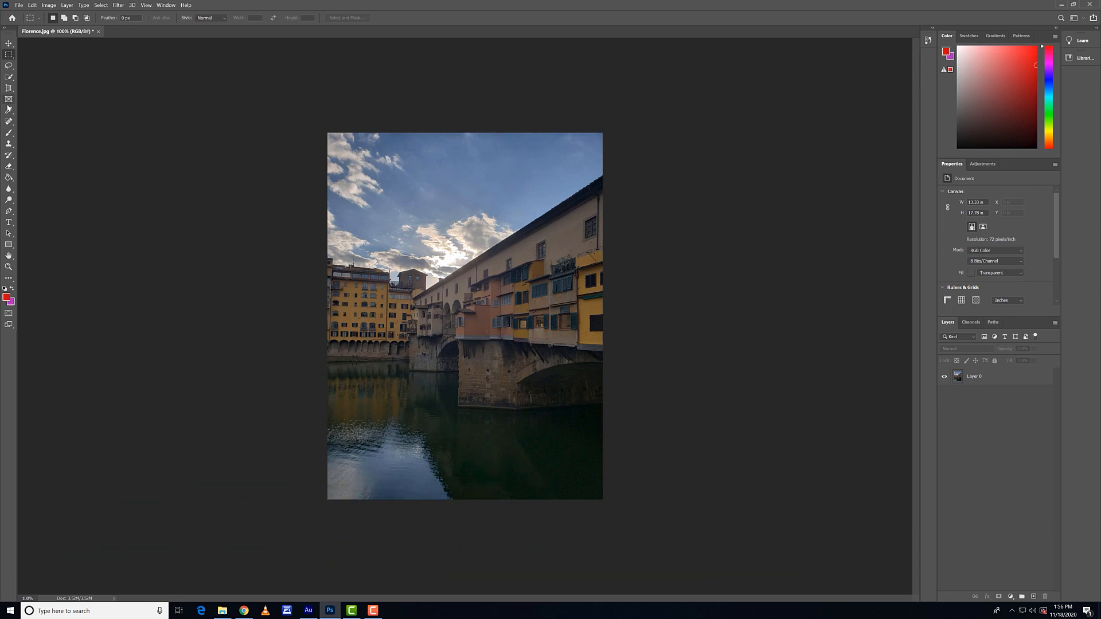
# - Draw red rectangles of about 311 × 379 px and 462 × 629 px over the photo, and stamp all visible layers onto a new layer
pyautogui.click(9, 245)
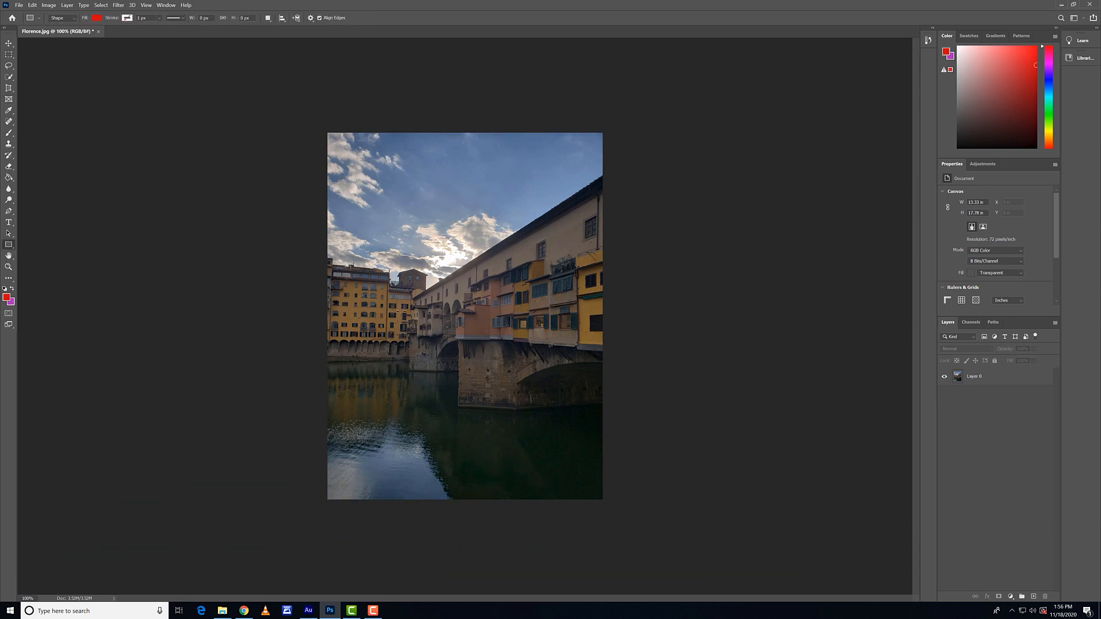
pyautogui.moveTo(349, 169)
pyautogui.mouseDown()
pyautogui.moveTo(438, 278)
pyautogui.moveTo(566, 489)
pyautogui.mouseUp()
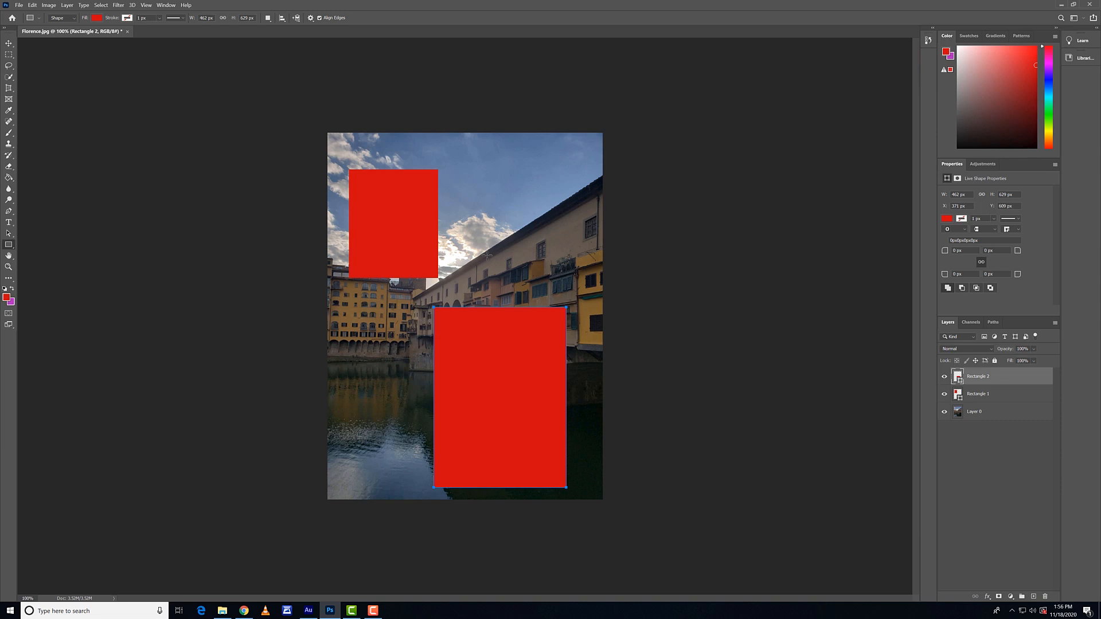
pyautogui.hotkey('ctrl', 'shift', 'alt', 'e')
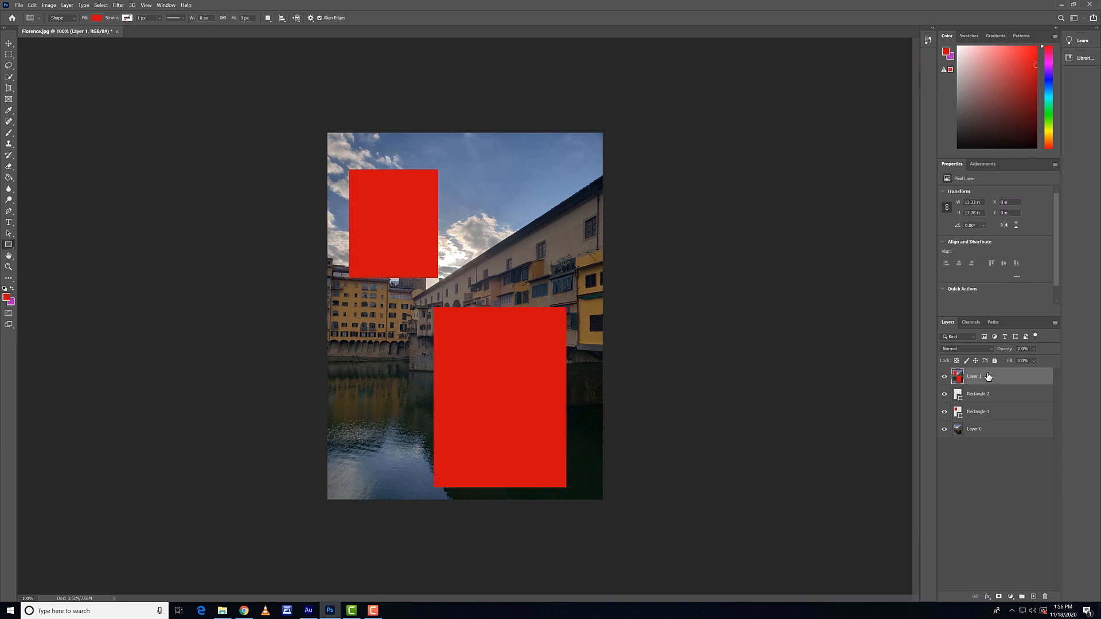
# - Hide the two rectangle layers and the photo layer to check the stamped layer alone, and show them again
pyautogui.click(944, 394)
pyautogui.click(944, 412)
pyautogui.click(944, 432)
pyautogui.click(945, 395)
pyautogui.click(944, 412)
pyautogui.click(945, 429)
# - Merge the Rectangle 2, Rectangle 1 and Layer 0 layers into one, and undo the merge
pyautogui.click(1008, 399)
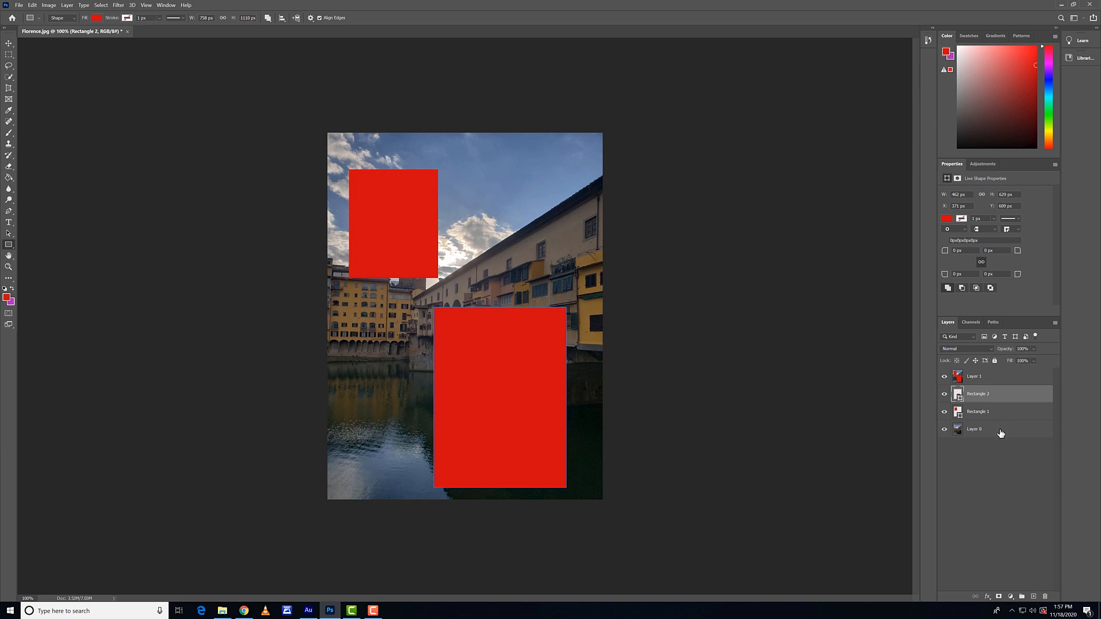
pyautogui.keyDown('shift'); pyautogui.click(1001, 430); pyautogui.keyUp('shift')
pyautogui.rightClick(1010, 409)
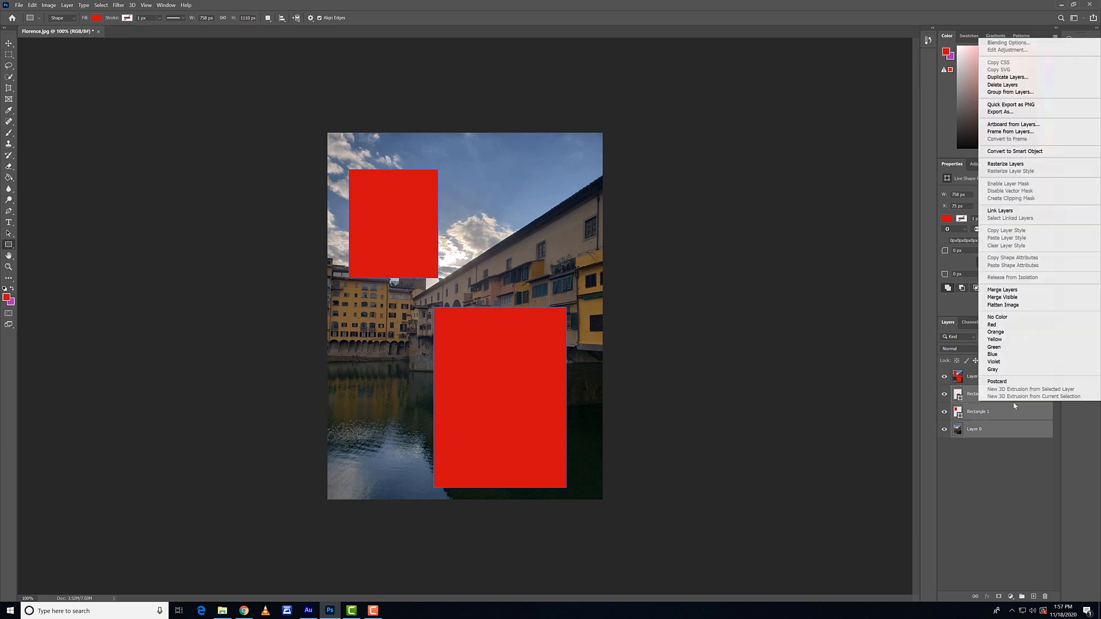
pyautogui.click(1013, 292)
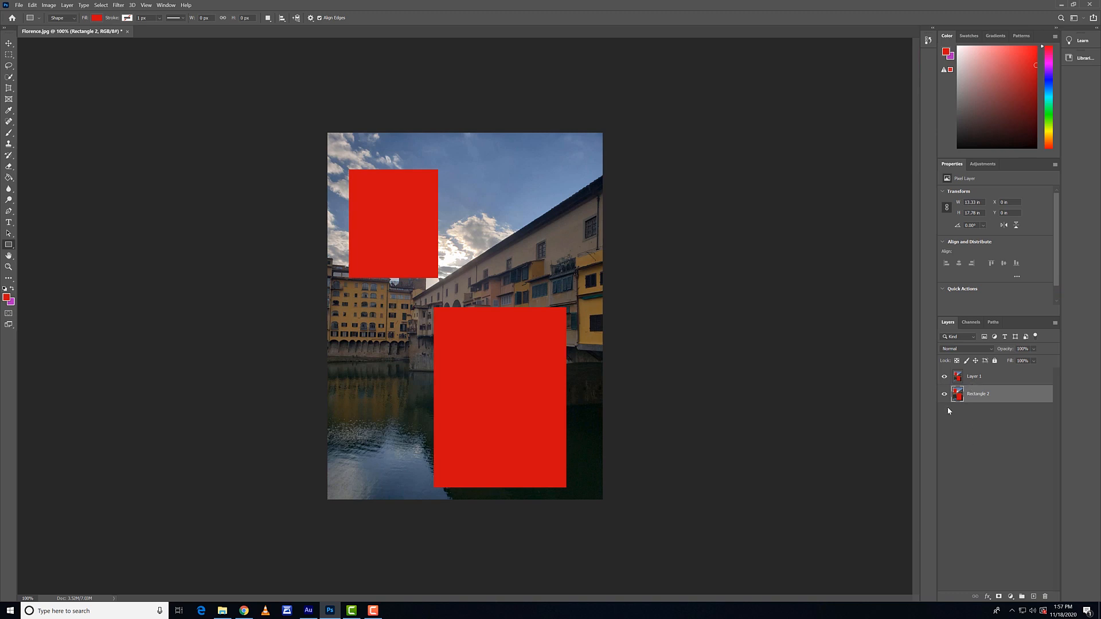
pyautogui.hotkey('ctrl', 'z')
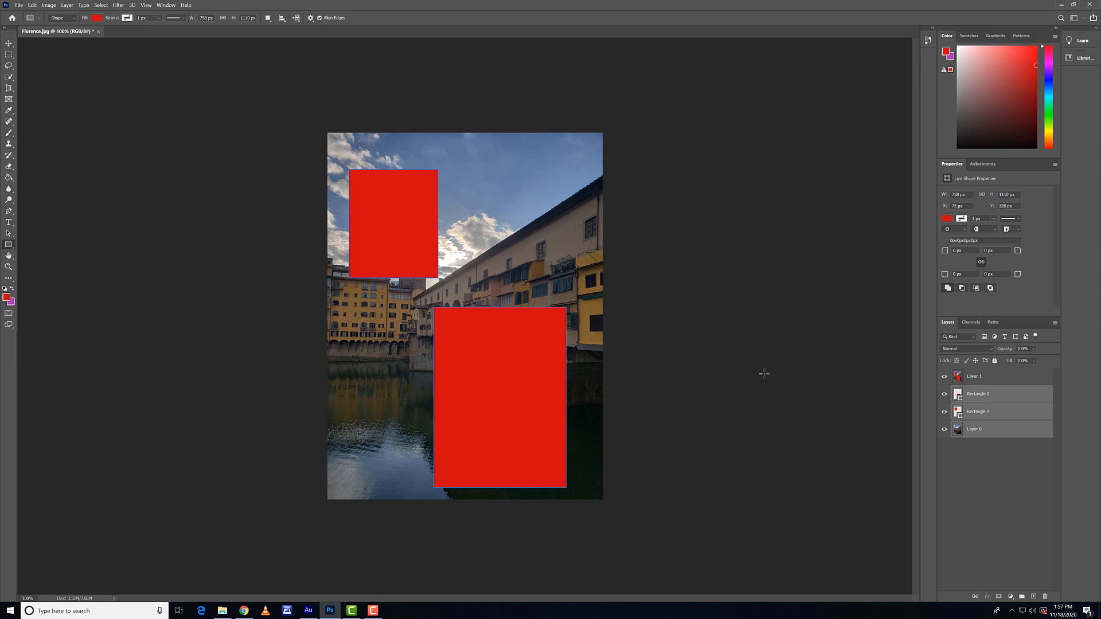
# - Delete the stamped Layer 1 and the Rectangle 2 layer
pyautogui.click(984, 383)
pyautogui.press('Delete')
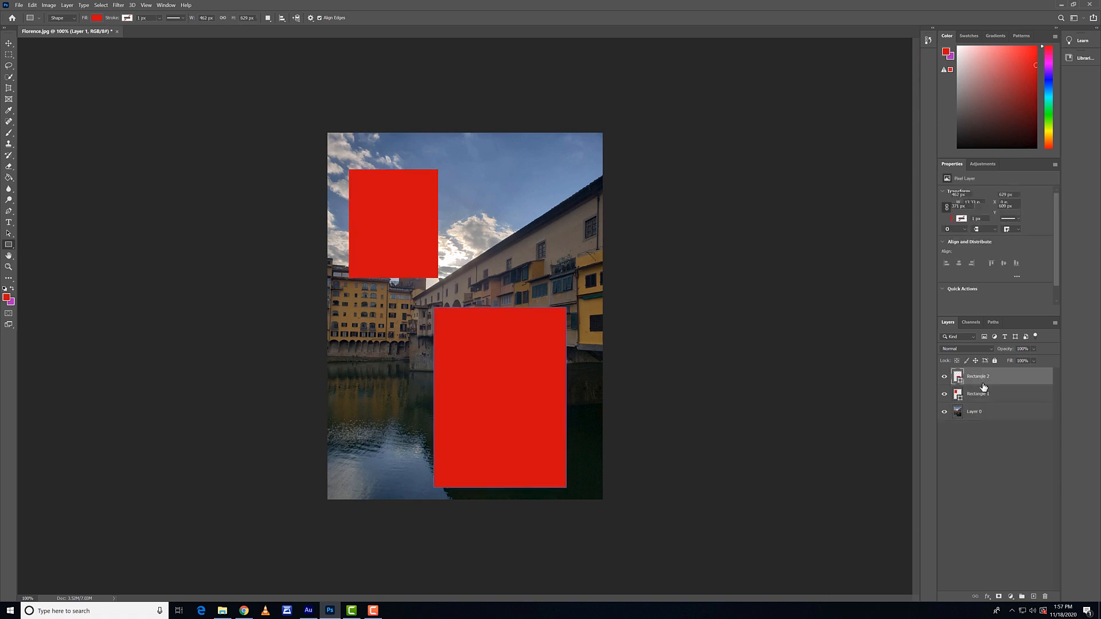
pyautogui.press('Delete')
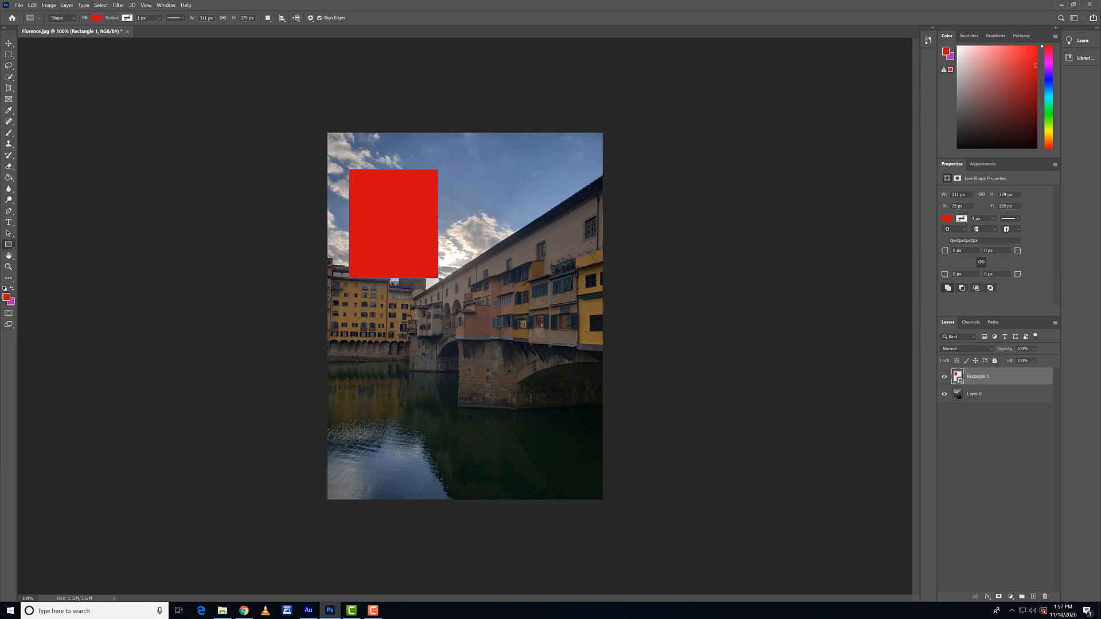
# - Use the Move tool to place three copies of the red rectangle over the bridge, the water and the sky
pyautogui.click(8, 43)
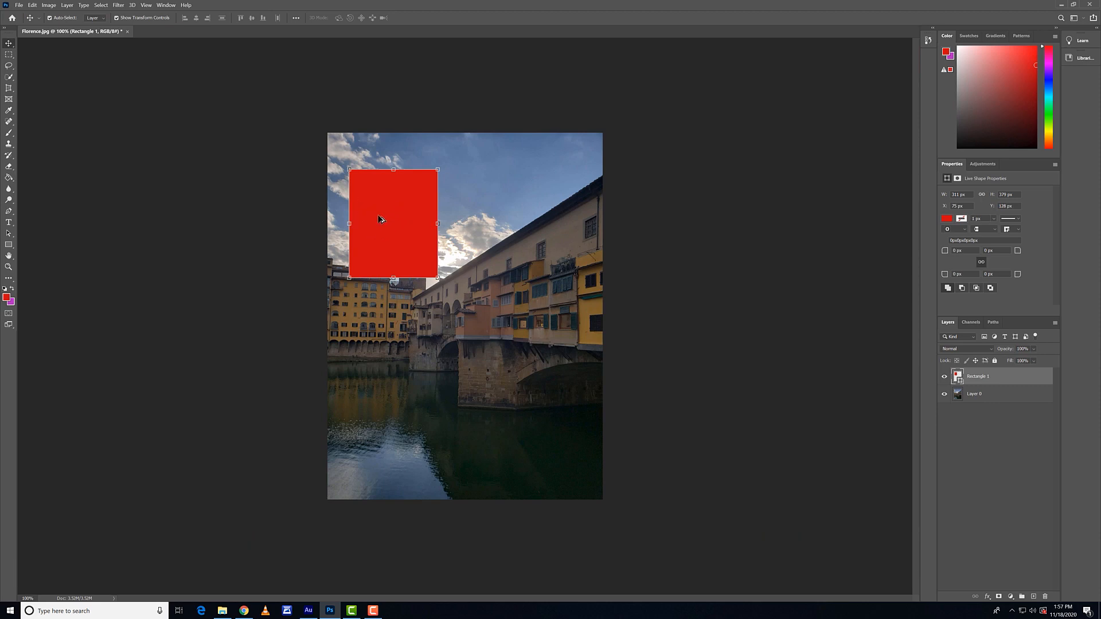
pyautogui.moveTo(382, 218); pyautogui.dragTo(388, 370)
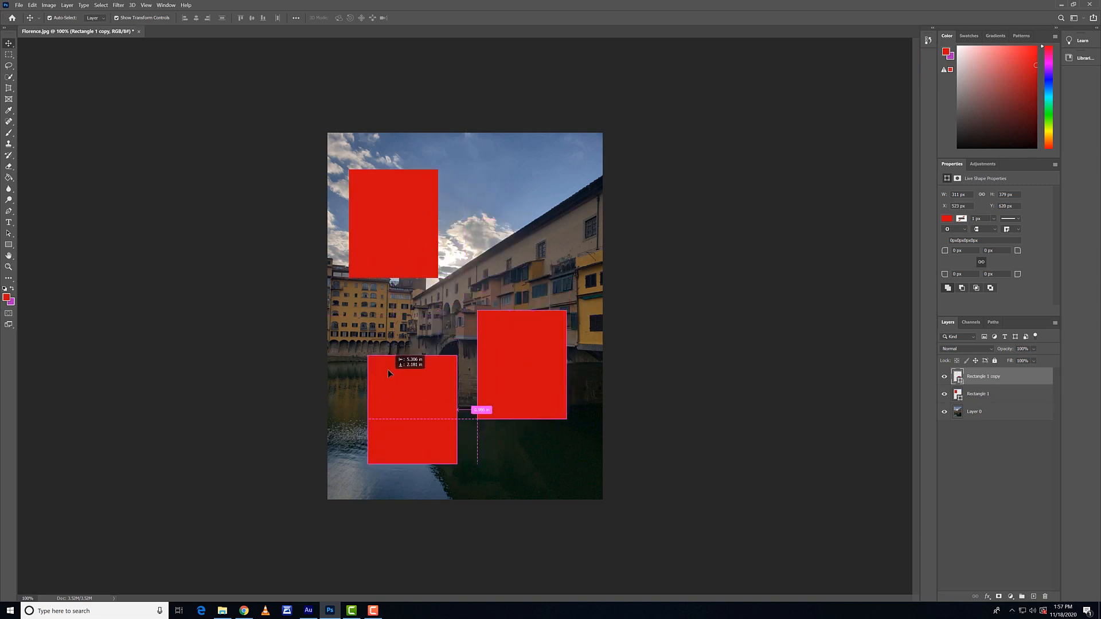
pyautogui.moveTo(405, 213); pyautogui.dragTo(523, 213)
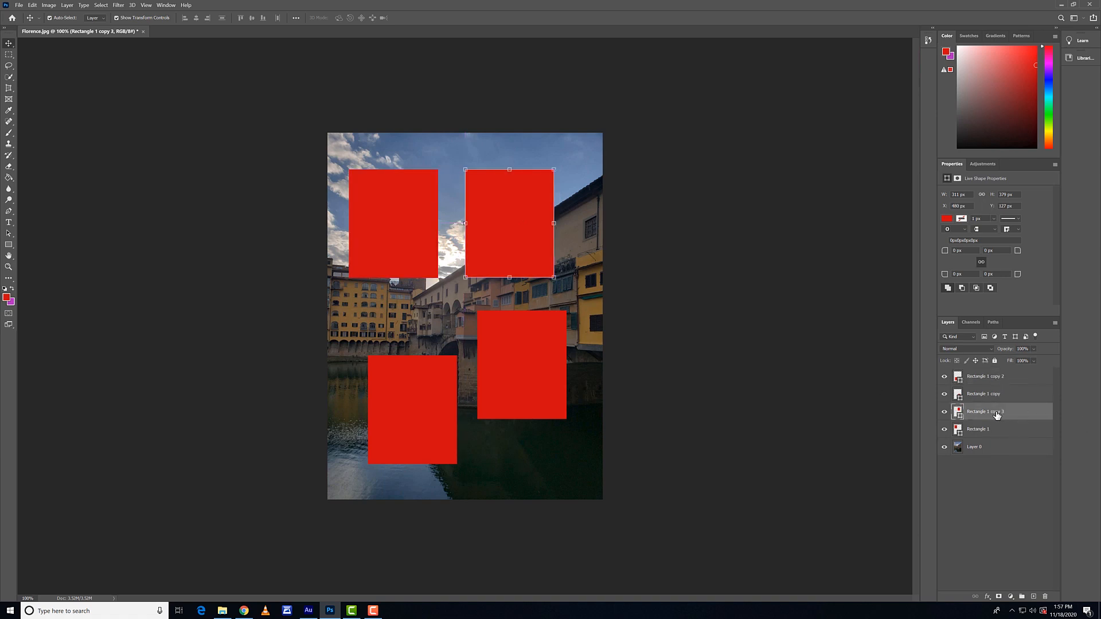
# - Delete the three rectangle copies and the original Rectangle 1 layer, keeping only the photo layer
pyautogui.press('Delete')
pyautogui.click(997, 394)
pyautogui.press('Delete')
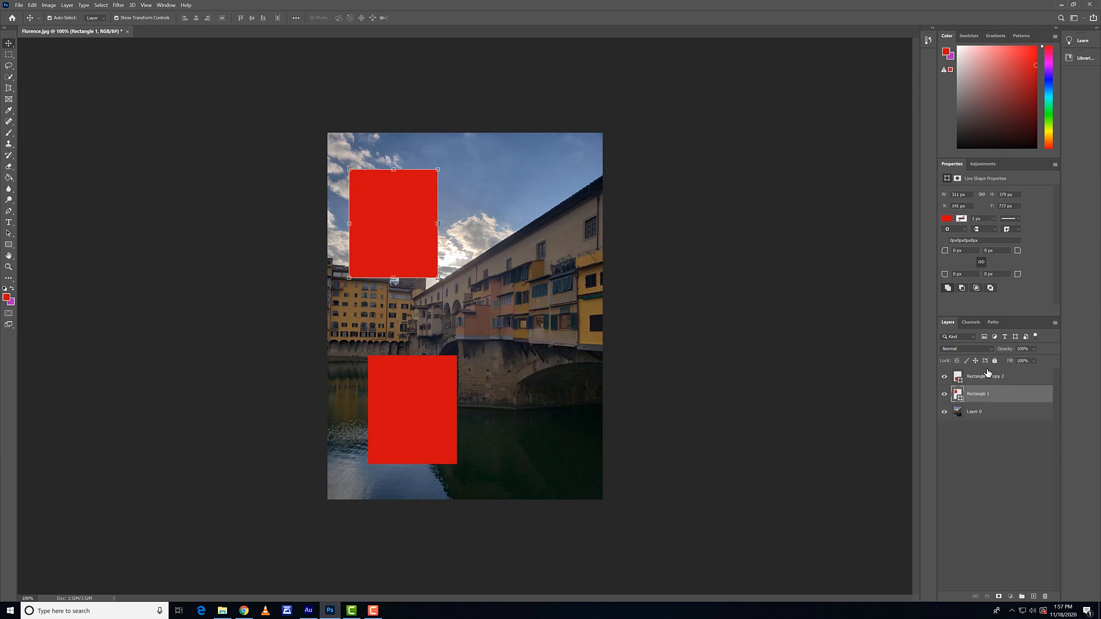
pyautogui.click(987, 376)
pyautogui.press('Delete')
pyautogui.press('Delete')
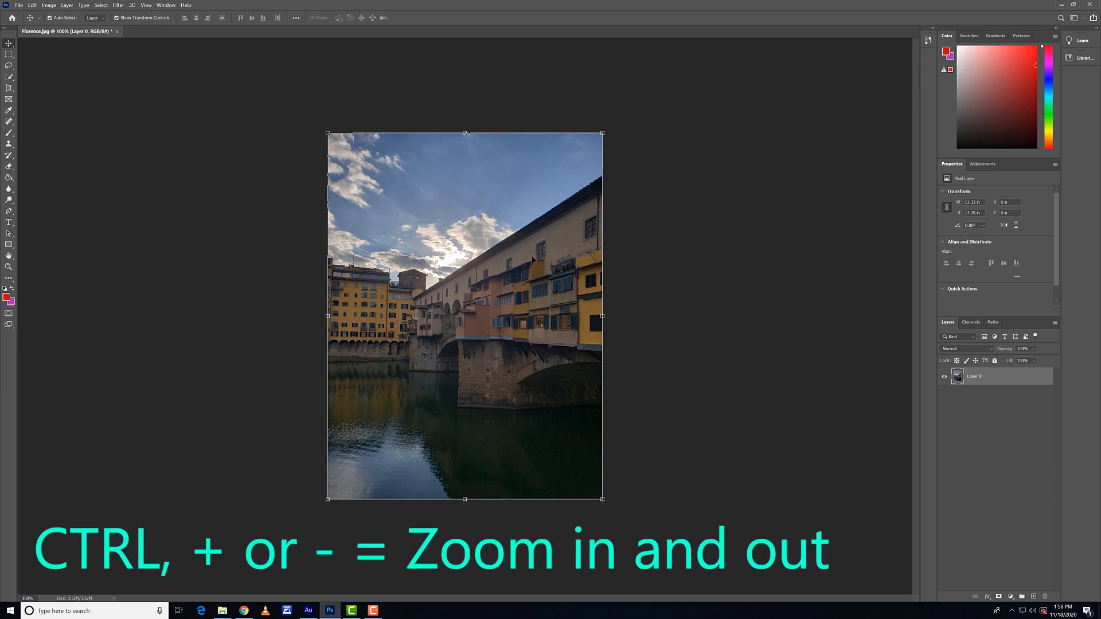
# - Zoom in on the bridge to 400%, zoom back out to 200%, and return to 400%
pyautogui.press('ctrl')
pyautogui.hotkey('ctrl', '+')
pyautogui.hotkey('ctrl', '+')
pyautogui.hotkey('ctrl', '+')
pyautogui.hotkey('ctrl', '+')
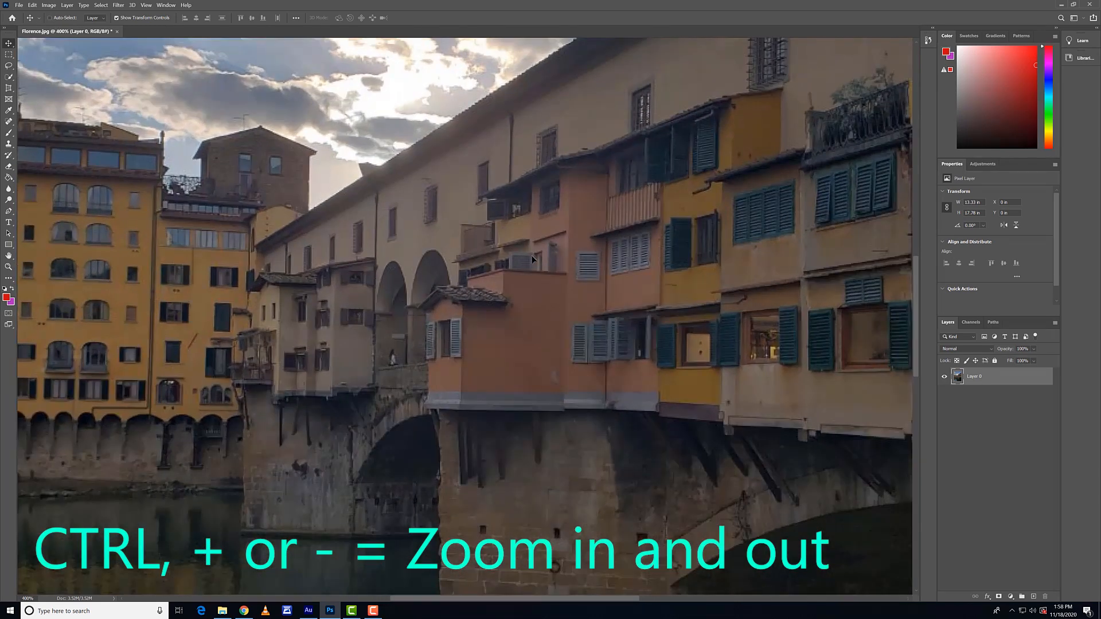
pyautogui.hotkey('ctrl', '-')
pyautogui.hotkey('ctrl', '-')
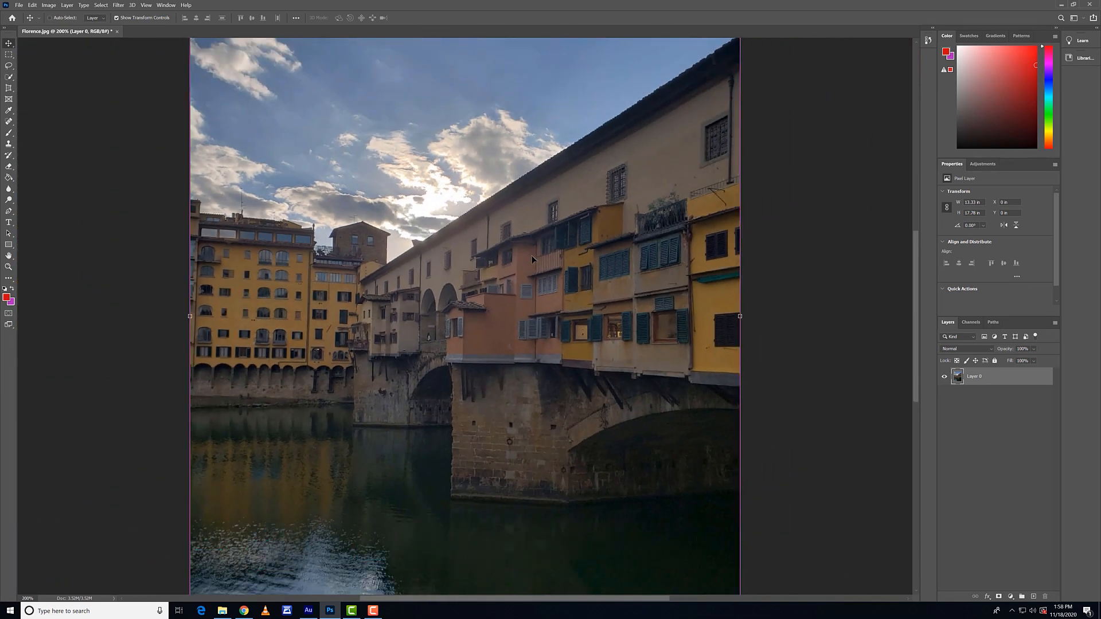
pyautogui.hotkey('ctrl', '+')
pyautogui.hotkey('ctrl', '+')
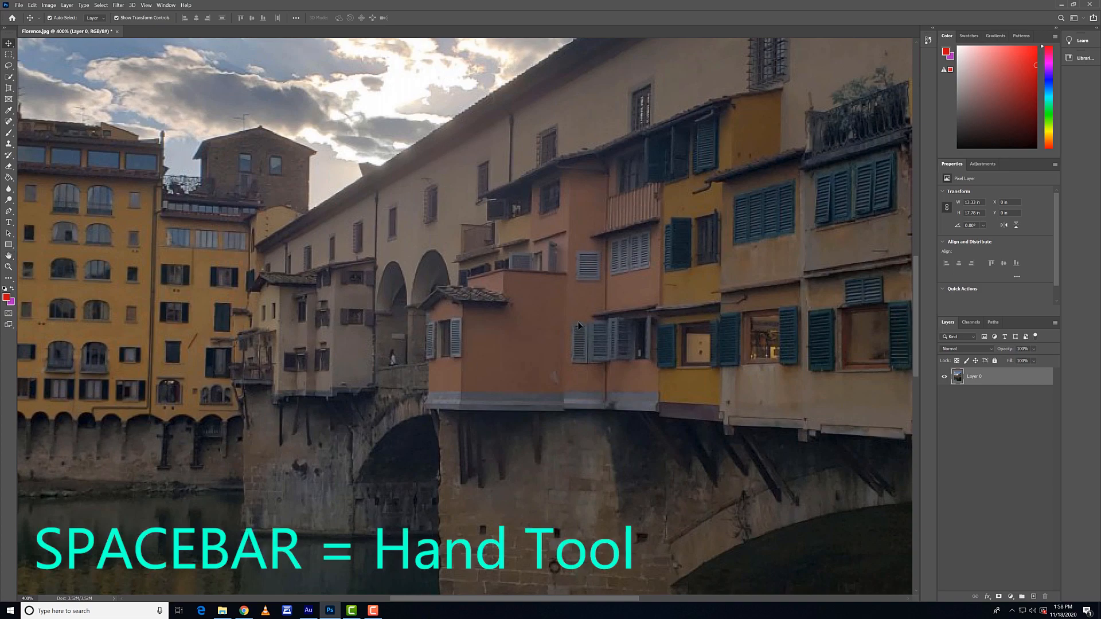
# - Pan the magnified photo with the temporary Hand tool across the bridge houses, the yellow buildings and the sky
pyautogui.moveTo(753, 154); pyautogui.dragTo(533, 296)
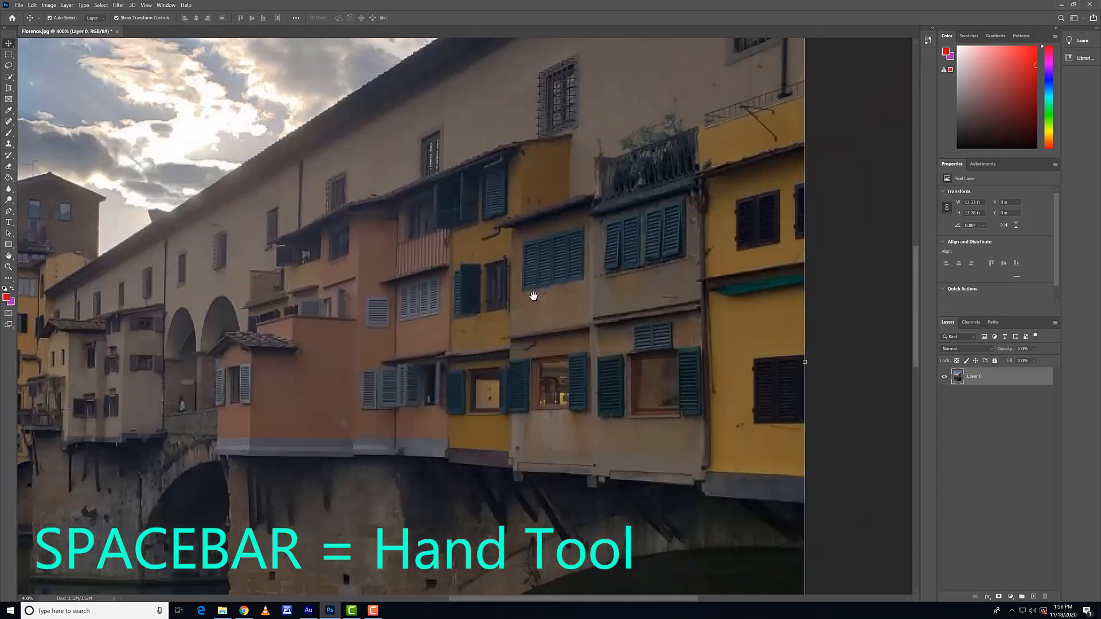
pyautogui.moveTo(229, 222); pyautogui.dragTo(776, 208)
pyautogui.moveTo(666, 369); pyautogui.dragTo(453, 348)
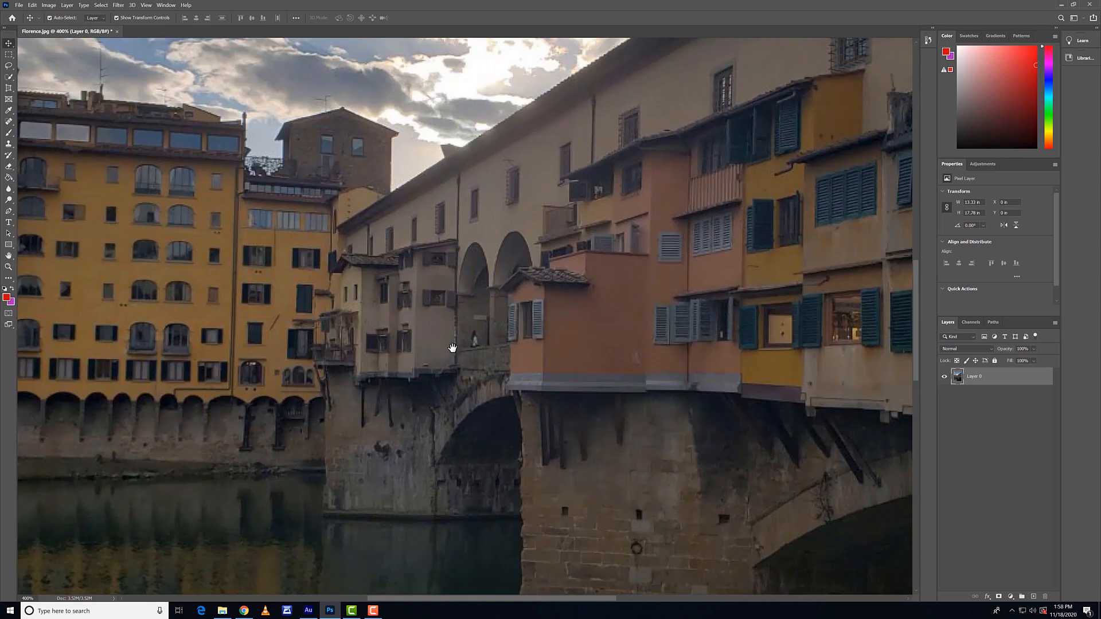
pyautogui.moveTo(622, 98); pyautogui.dragTo(621, 234)
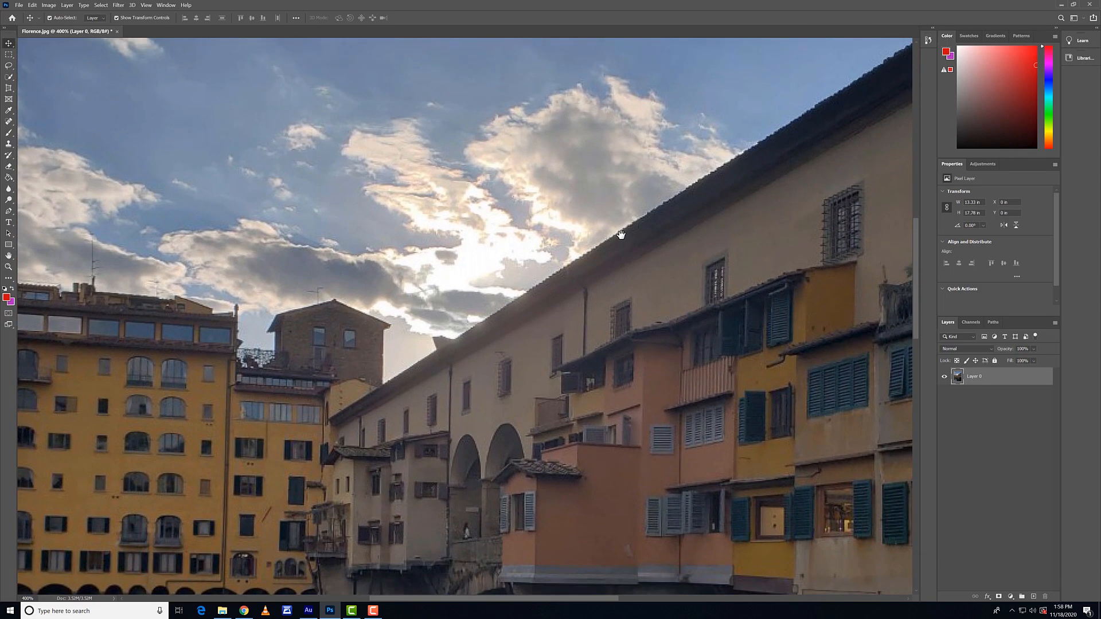
# - Switch to the Brush tool and pan the magnified view with the temporary Hand tool while it stays active
pyautogui.click(9, 189)
pyautogui.click(9, 155)
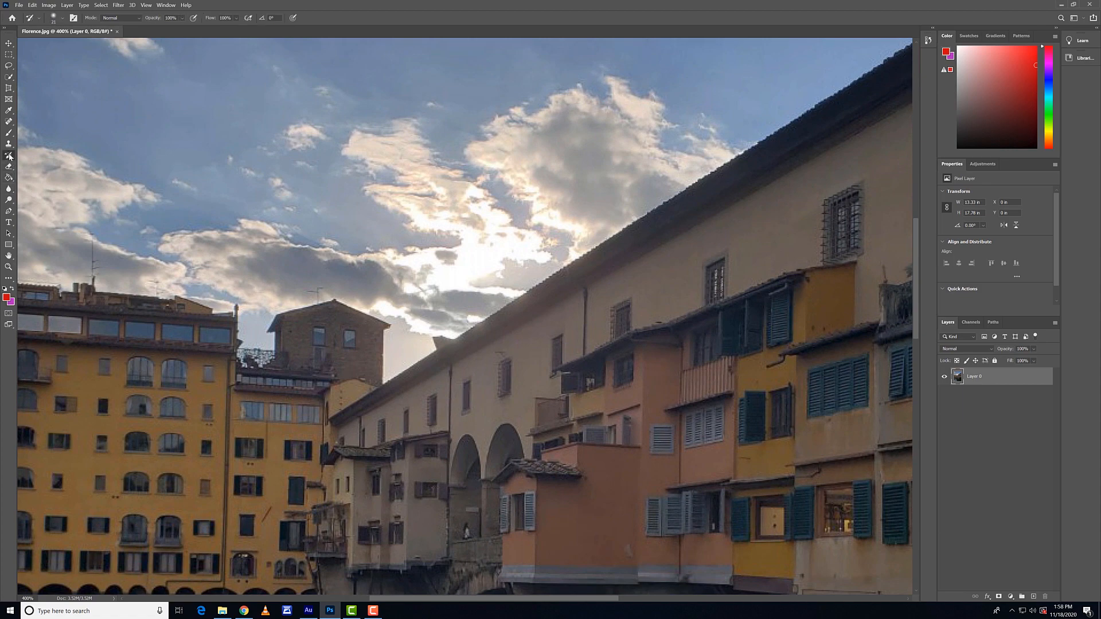
pyautogui.click(9, 133)
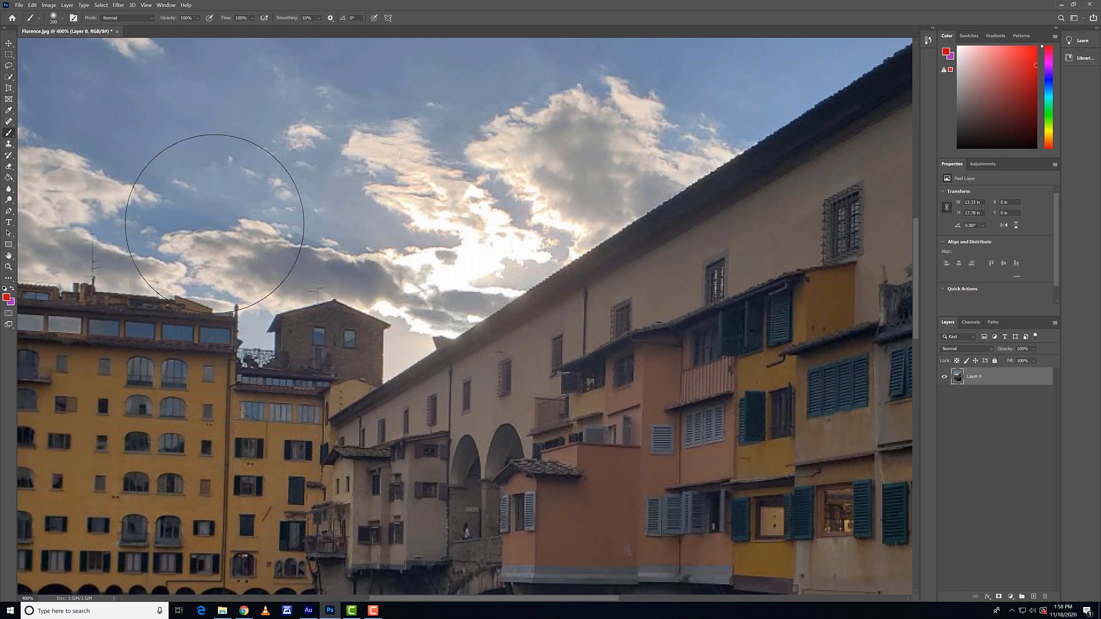
pyautogui.moveTo(617, 236)
pyautogui.mouseDown()
pyautogui.moveTo(431, 450)
pyautogui.moveTo(598, 143)
pyautogui.moveTo(616, 324)
pyautogui.moveTo(683, 222)
pyautogui.mouseUp()
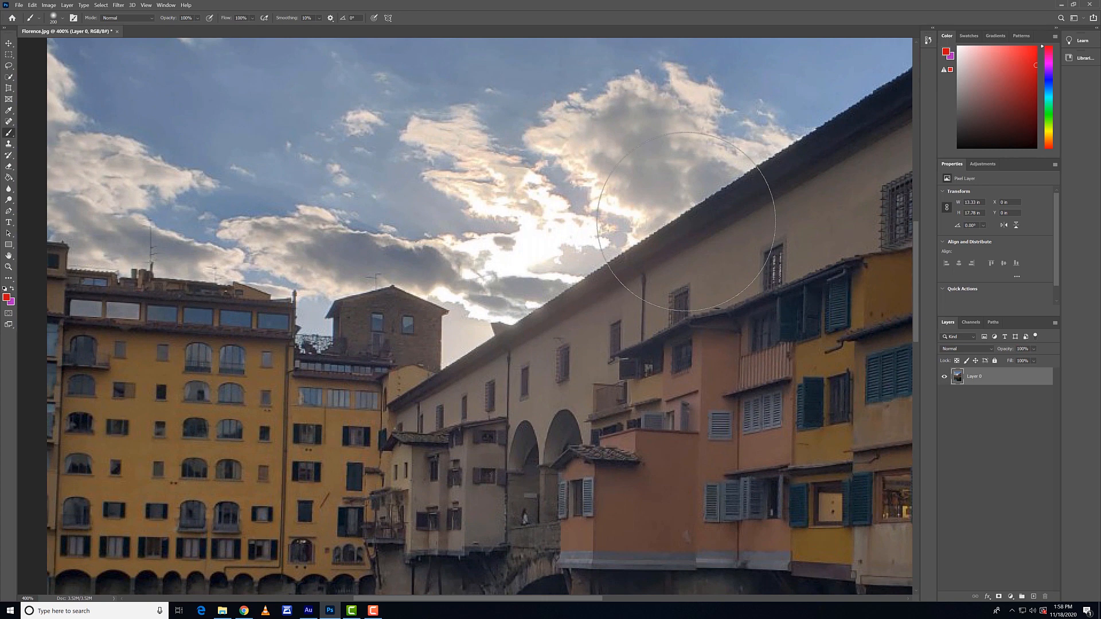